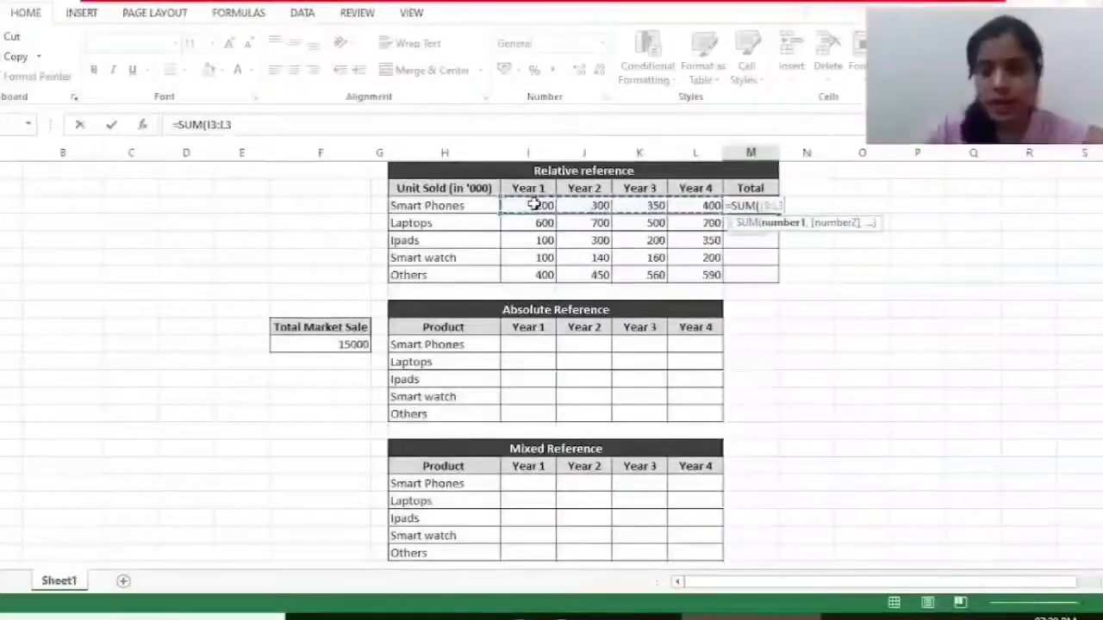
# Complete the Smart Phones total with =SUM(I3:L3) and copy the formula to the totals of Laptops, Ipads, Smart watch and Others
pyautogui.press('Return')
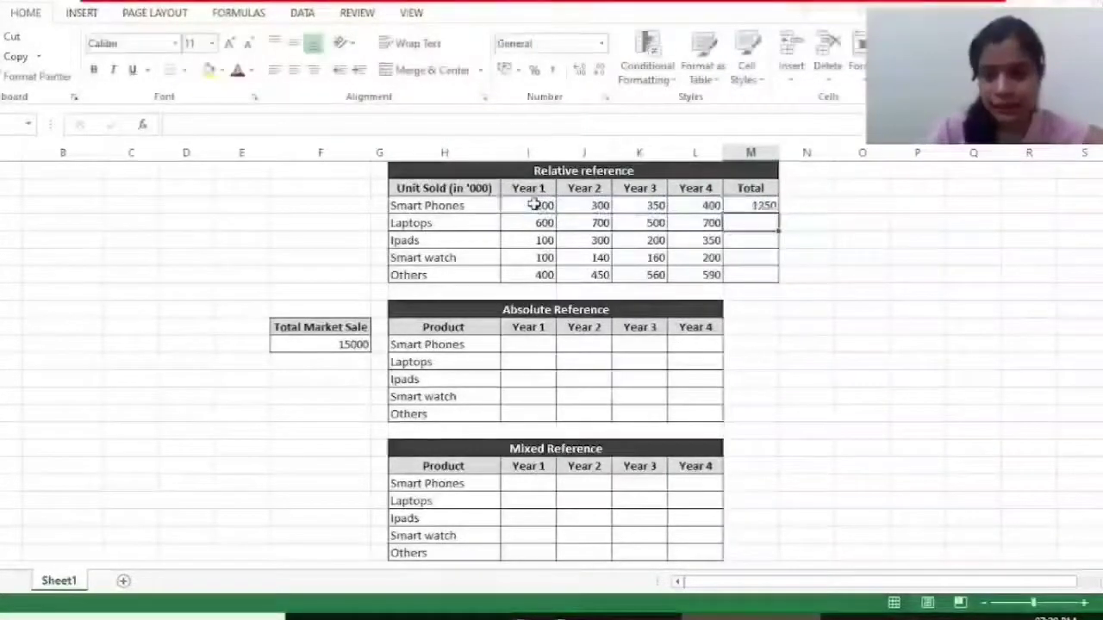
pyautogui.press('Up')
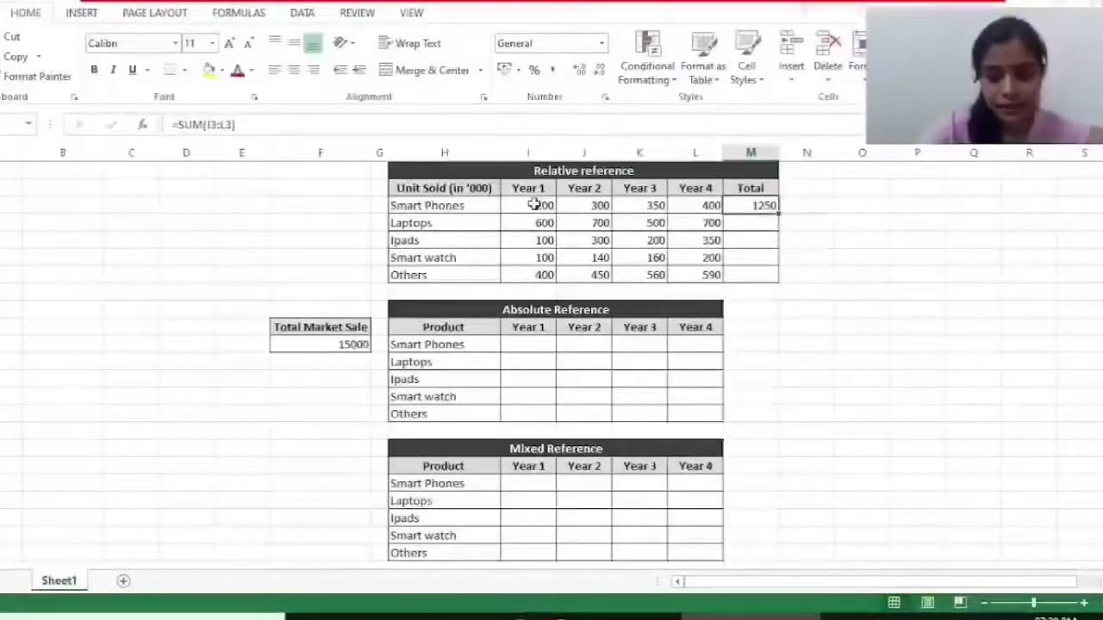
pyautogui.hotkey('ctrl', 'c')
pyautogui.press('Down')
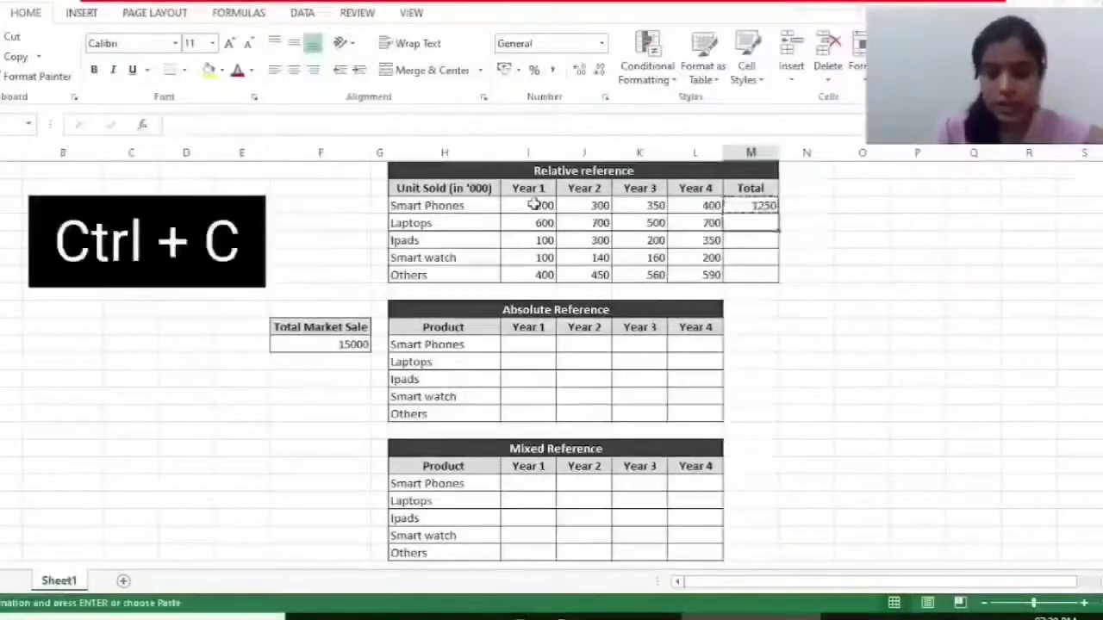
pyautogui.hotkey('shift', 'Down')
pyautogui.hotkey('shift', 'Down')
pyautogui.hotkey('shift', 'Down')
pyautogui.hotkey('ctrl', 'v')
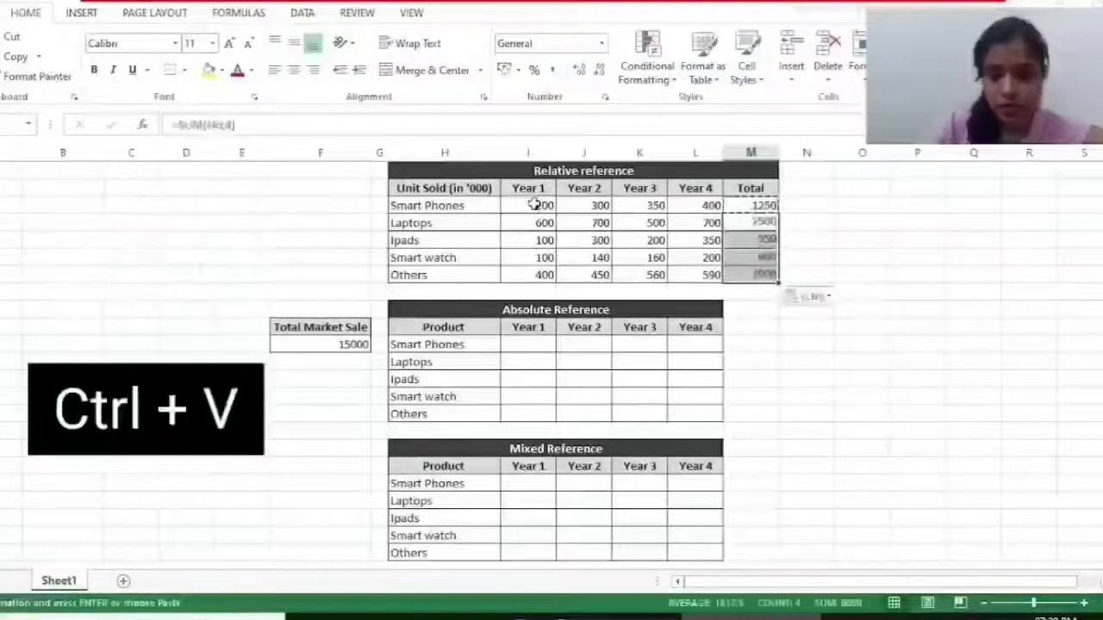
pyautogui.press('Escape')
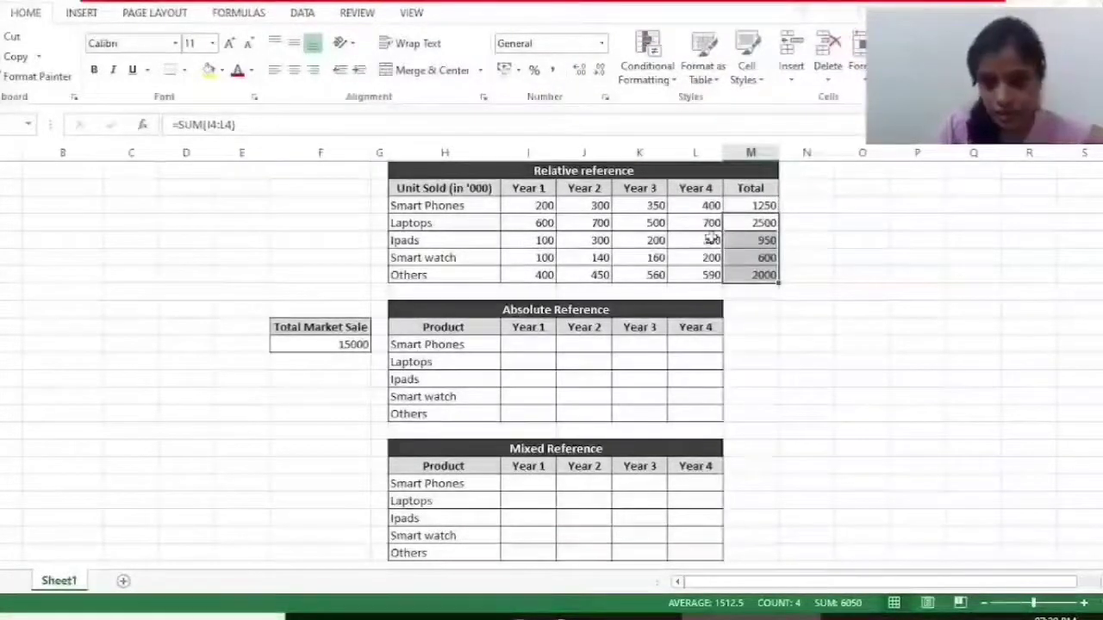
# Inspect the cell references used in the copied total formulas for Laptops and Ipads
pyautogui.click(734, 222)
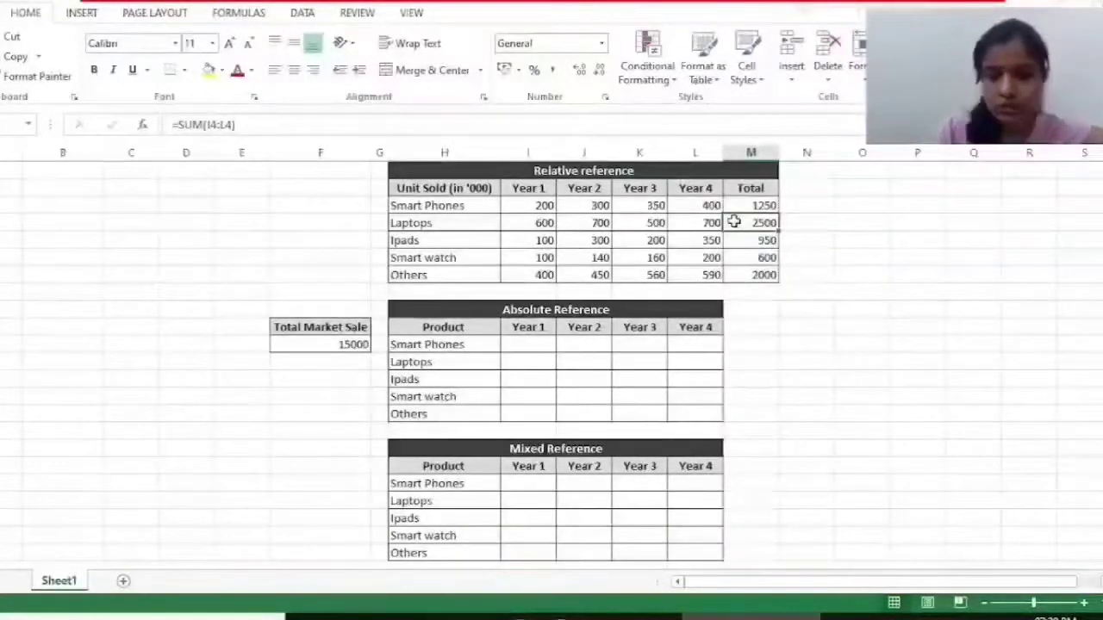
pyautogui.press('F2')
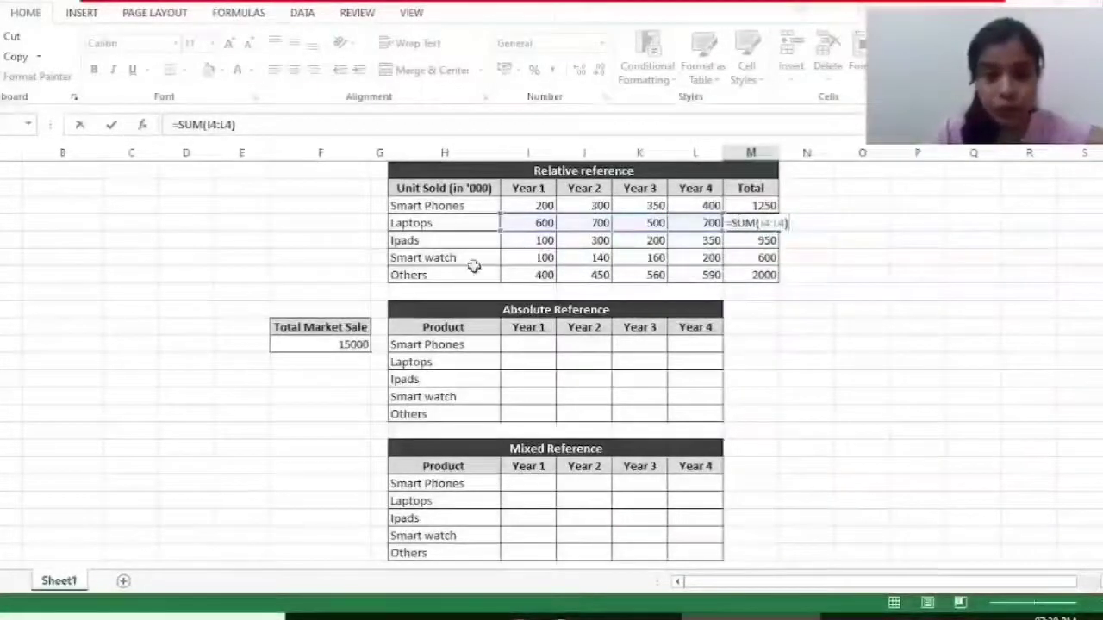
pyautogui.press('Return')
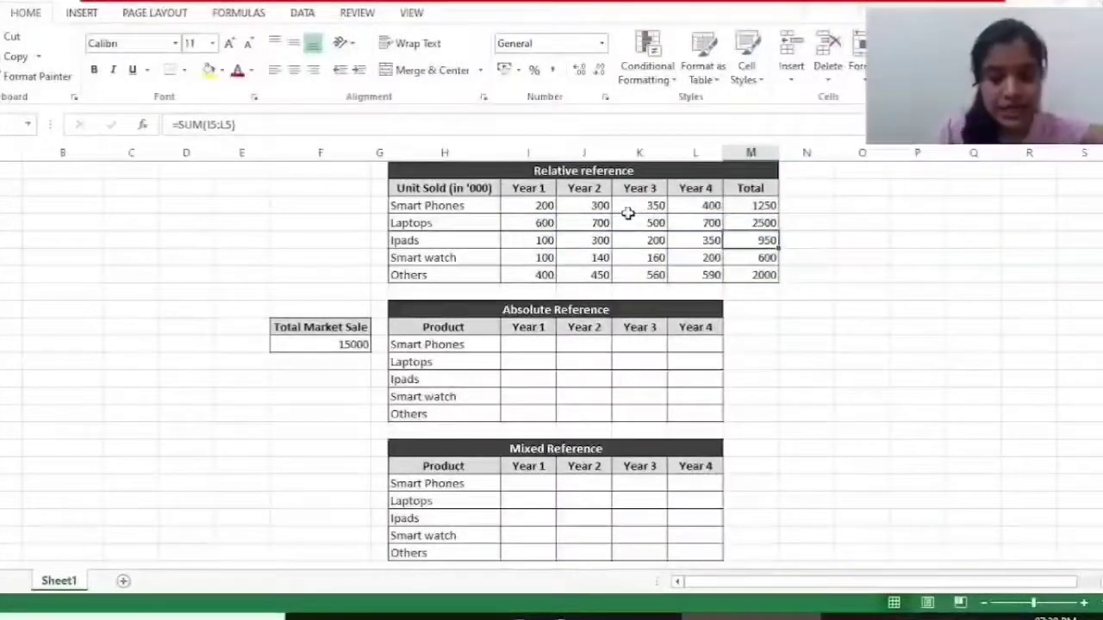
pyautogui.press('F2')
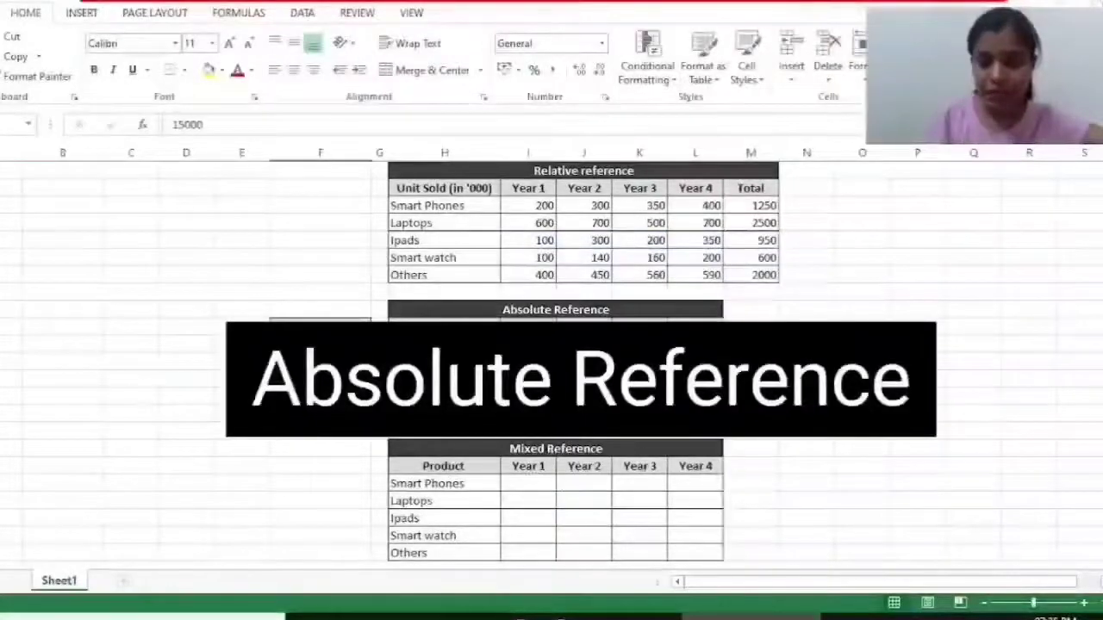
pyautogui.click(456, 313)
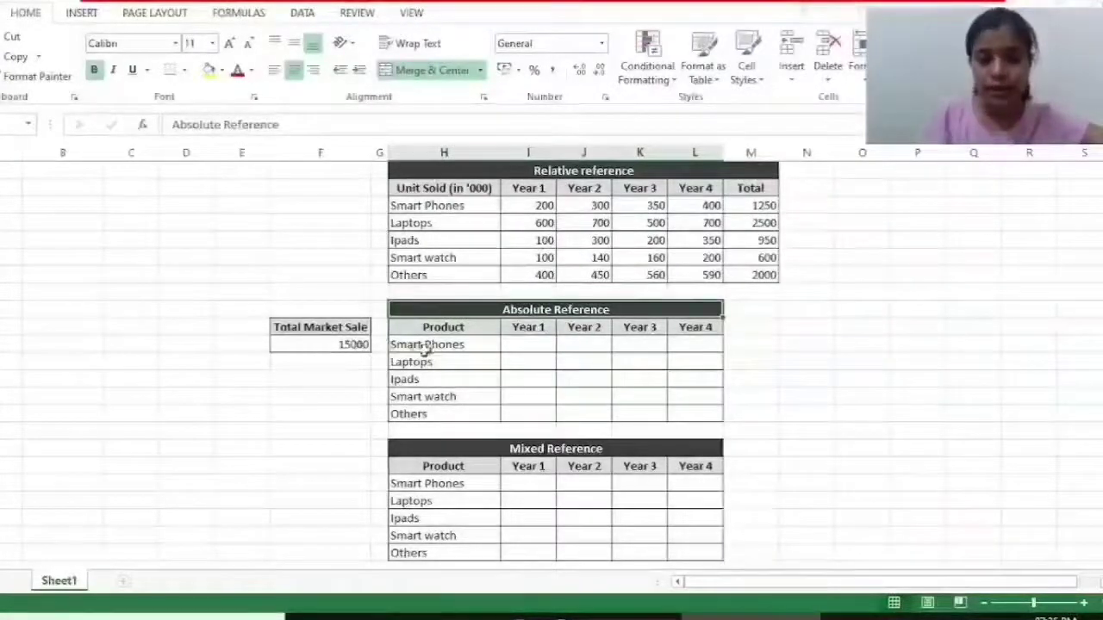
pyautogui.click(528, 341)
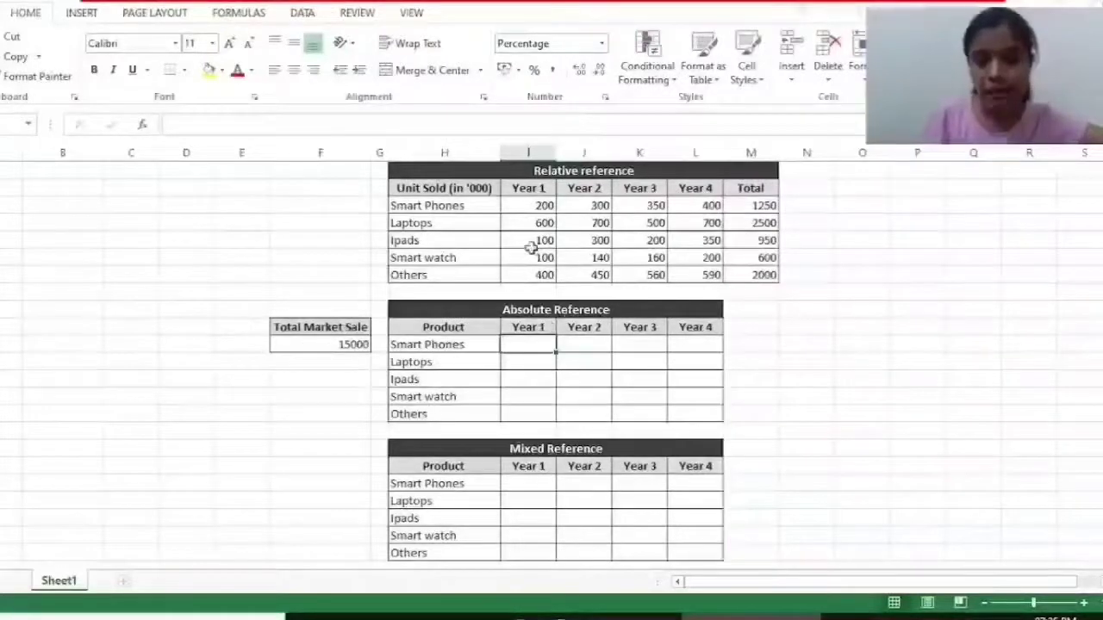
pyautogui.moveTo(522, 205); pyautogui.dragTo(711, 273)
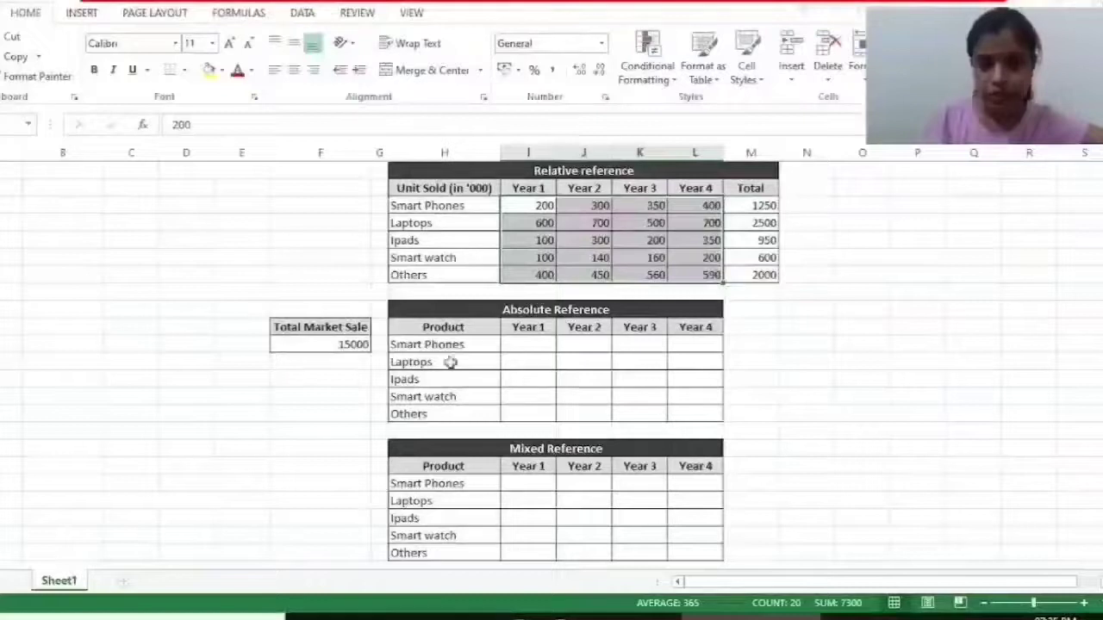
# Try the relative formula =I3/F11 for Smart Phones Year 1 in the Absolute Reference table
pyautogui.click(532, 343)
pyautogui.write('=')
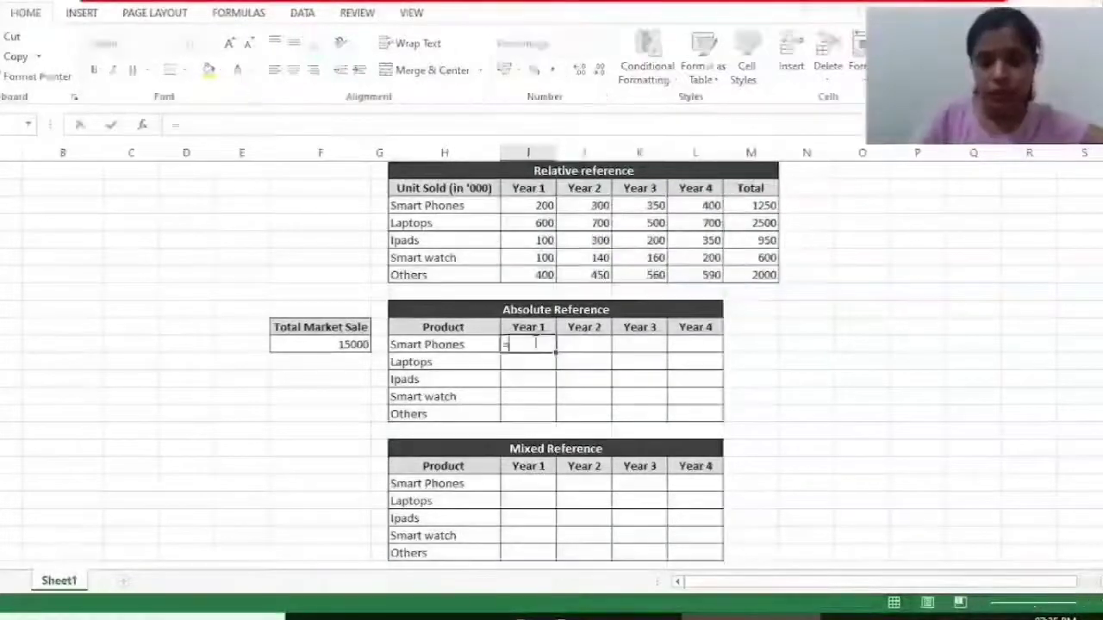
pyautogui.click(543, 204)
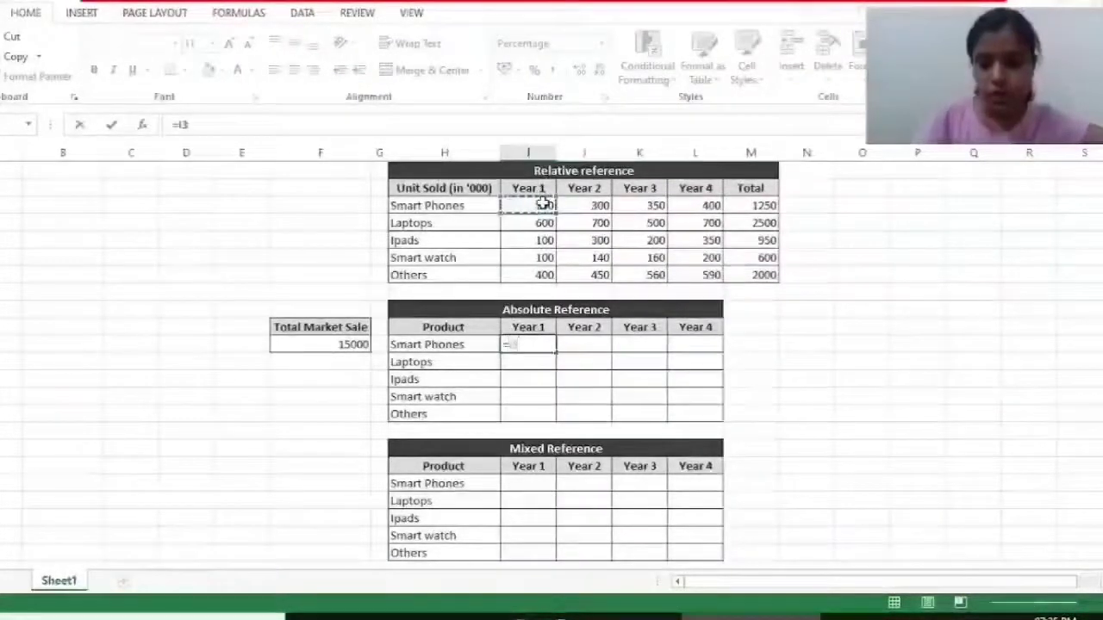
pyautogui.write('/')
pyautogui.click(359, 344)
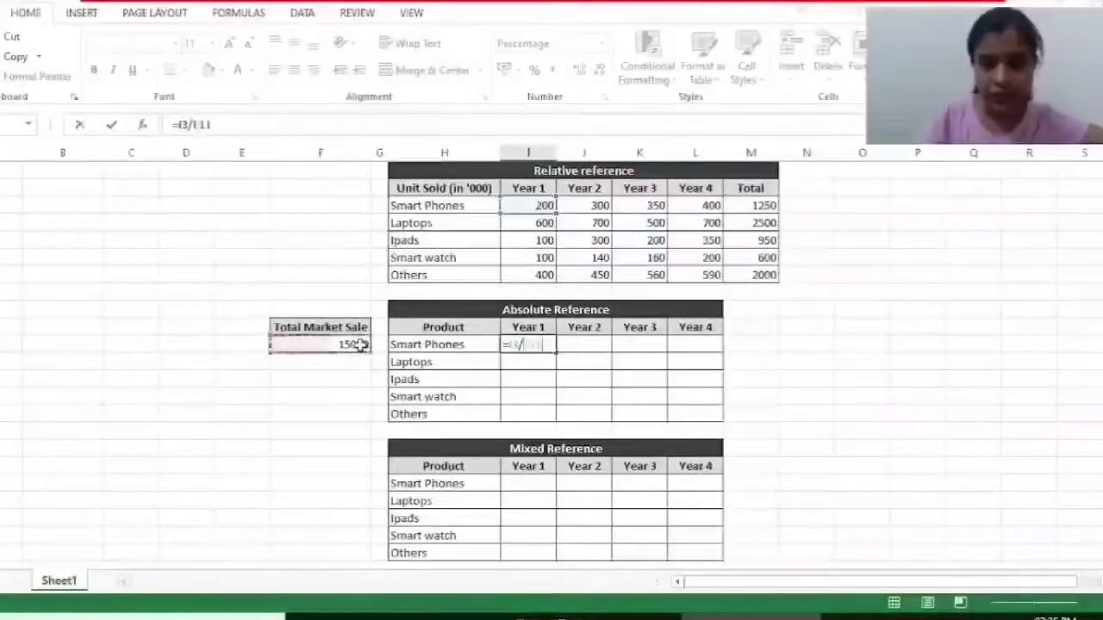
pyautogui.press('Return')
# Copy the Smart Phones Year 1 formula into Year 2 of the Absolute Reference table and inspect its shifted references
pyautogui.click(510, 342)
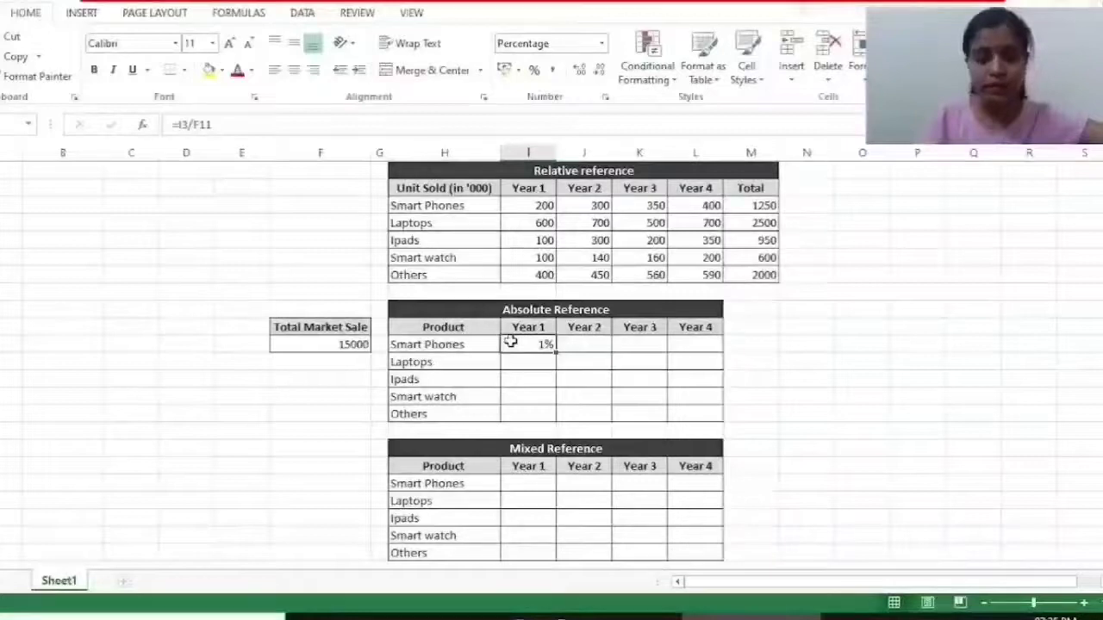
pyautogui.hotkey('ctrl', 'c')
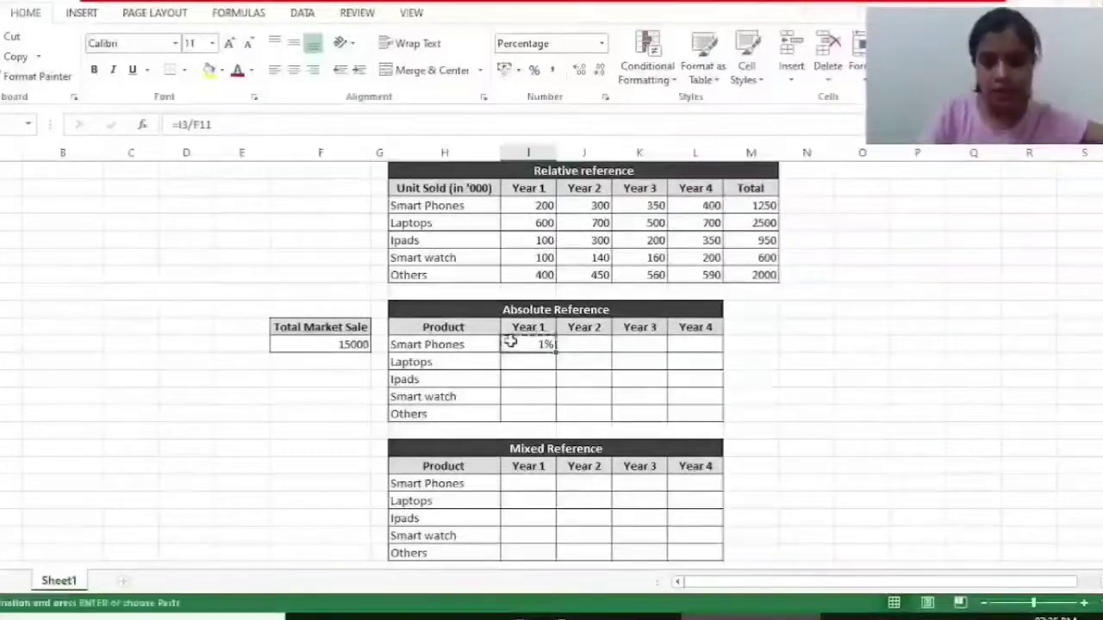
pyautogui.press('Right')
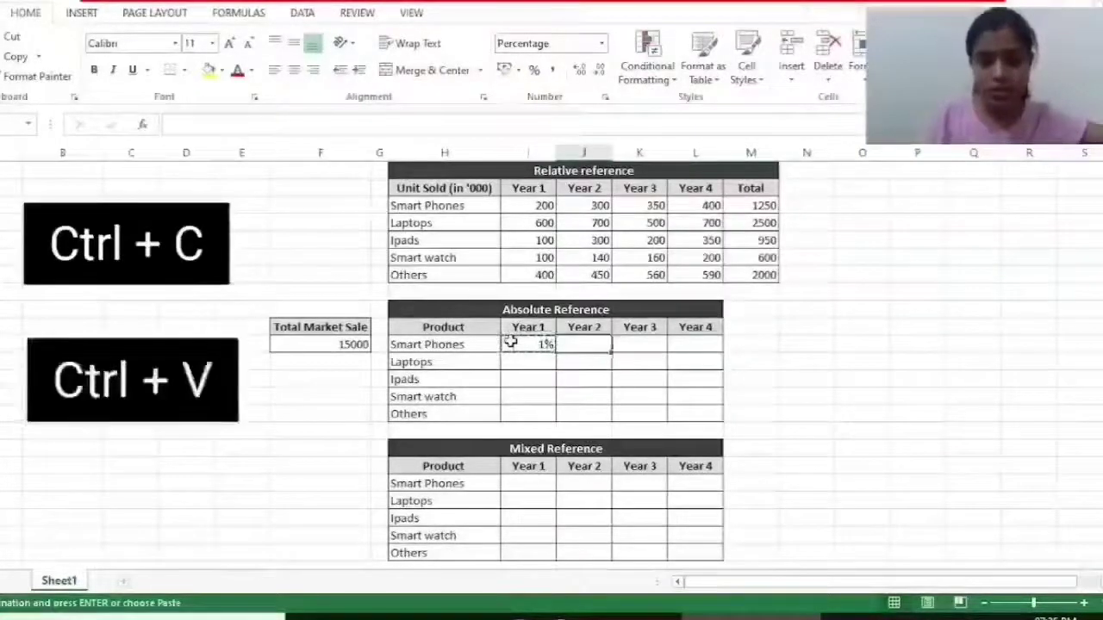
pyautogui.hotkey('ctrl', 'v')
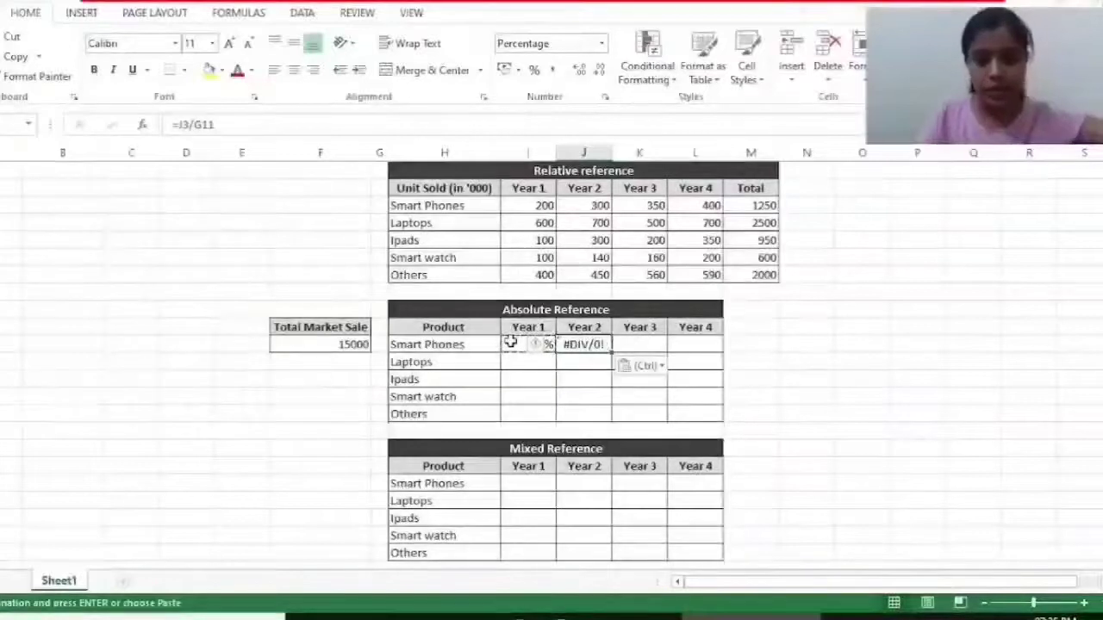
pyautogui.press('Escape')
pyautogui.press('F2')
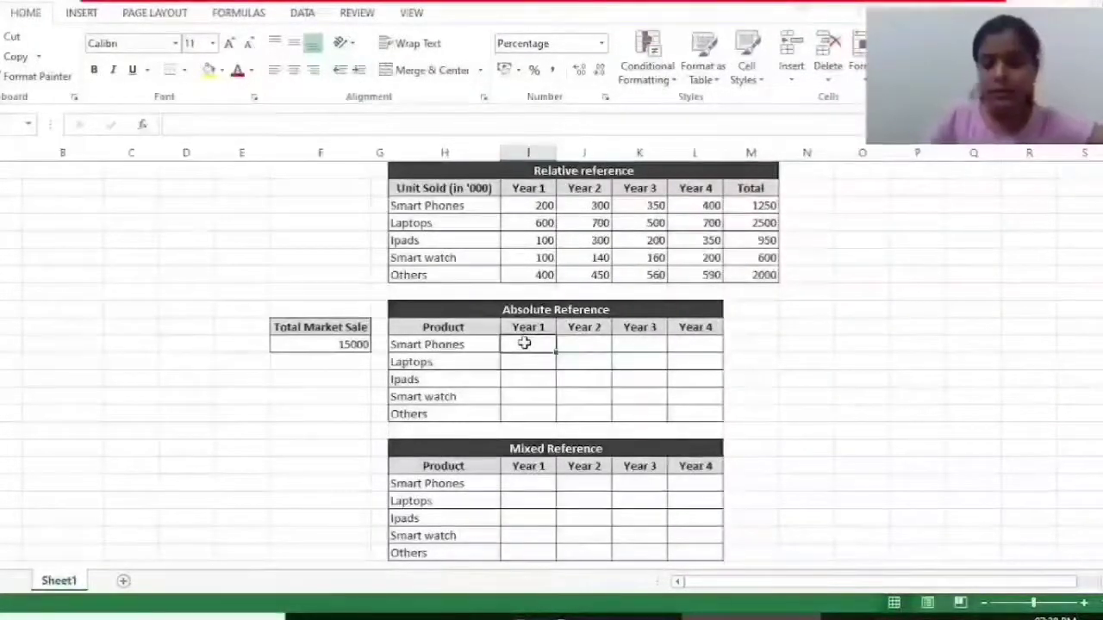
# Enter =I3/$F$11 for Smart Phones Year 1 in the Absolute Reference table, locking the Total Market Sale cell
pyautogui.write('=')
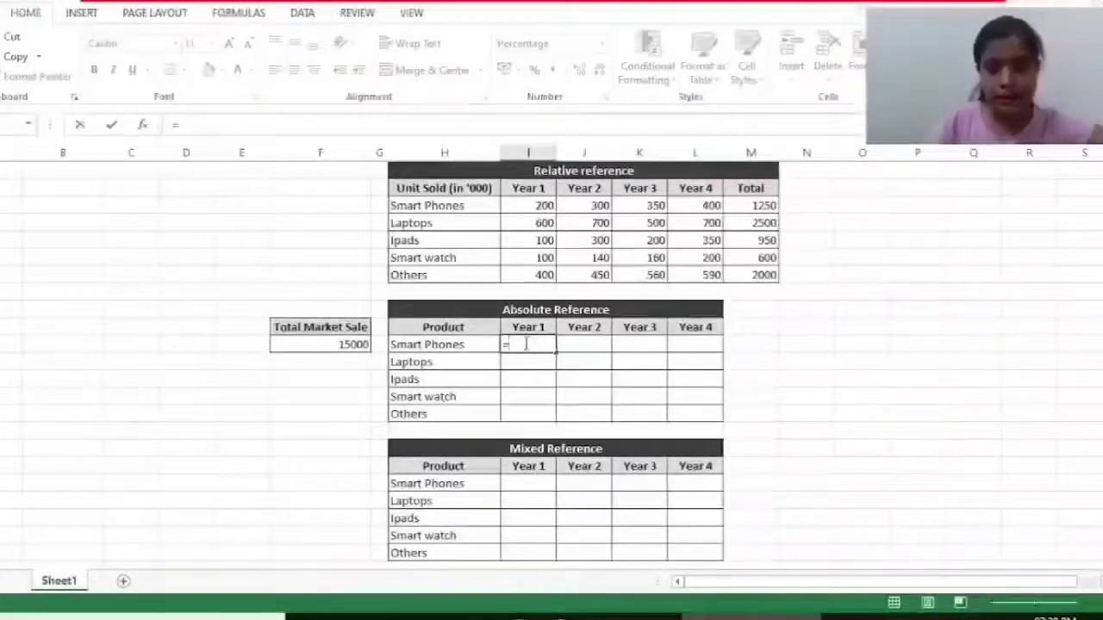
pyautogui.click(545, 205)
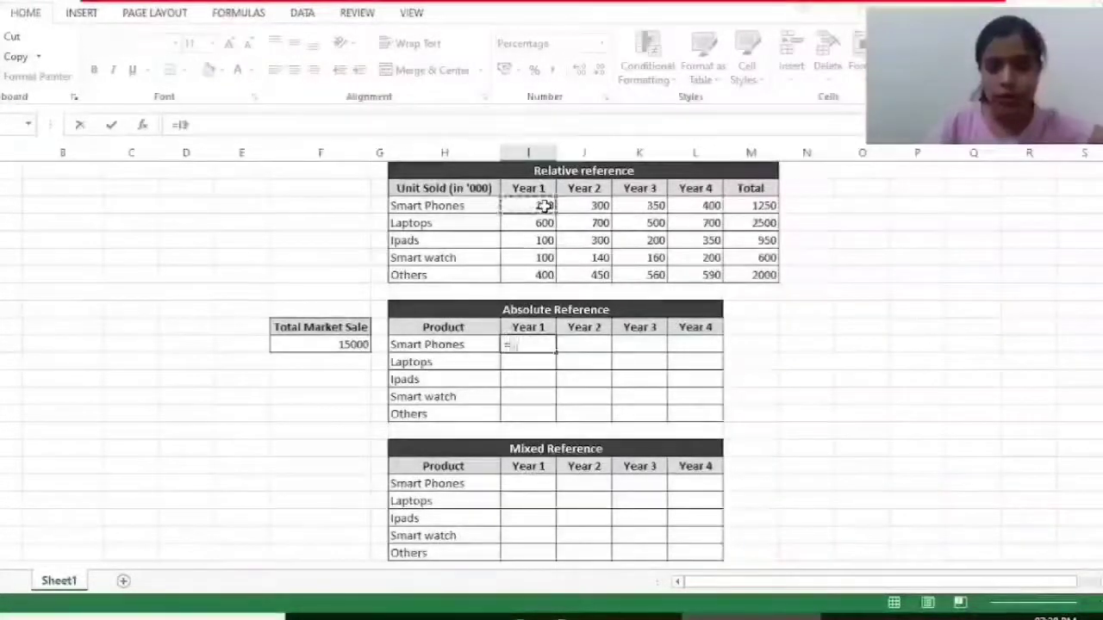
pyautogui.write('/')
pyautogui.click(355, 345)
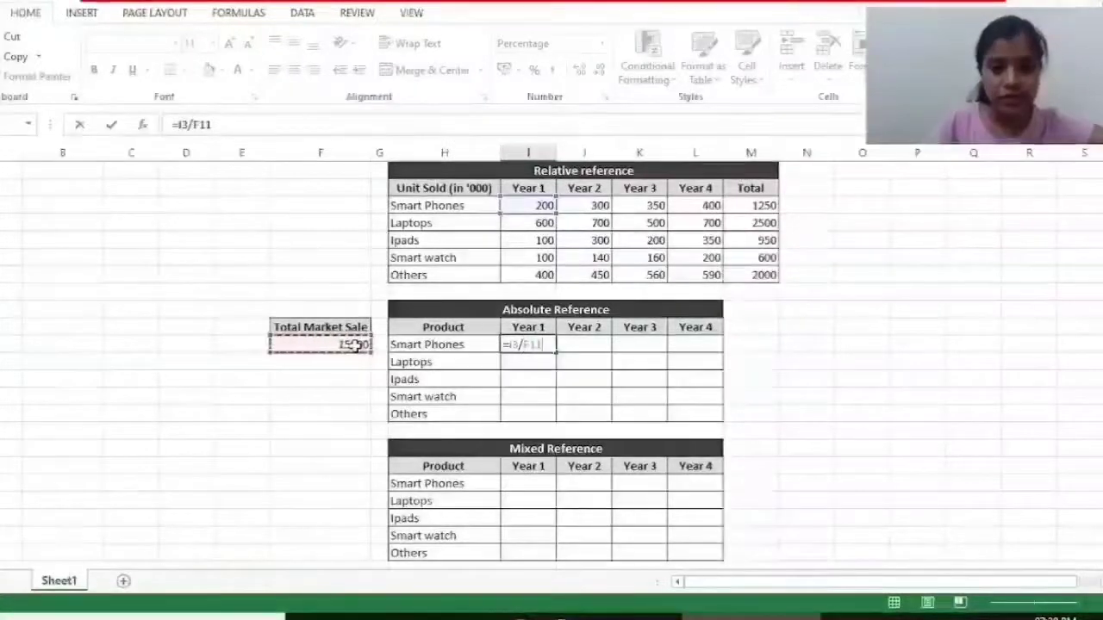
pyautogui.press('F4')
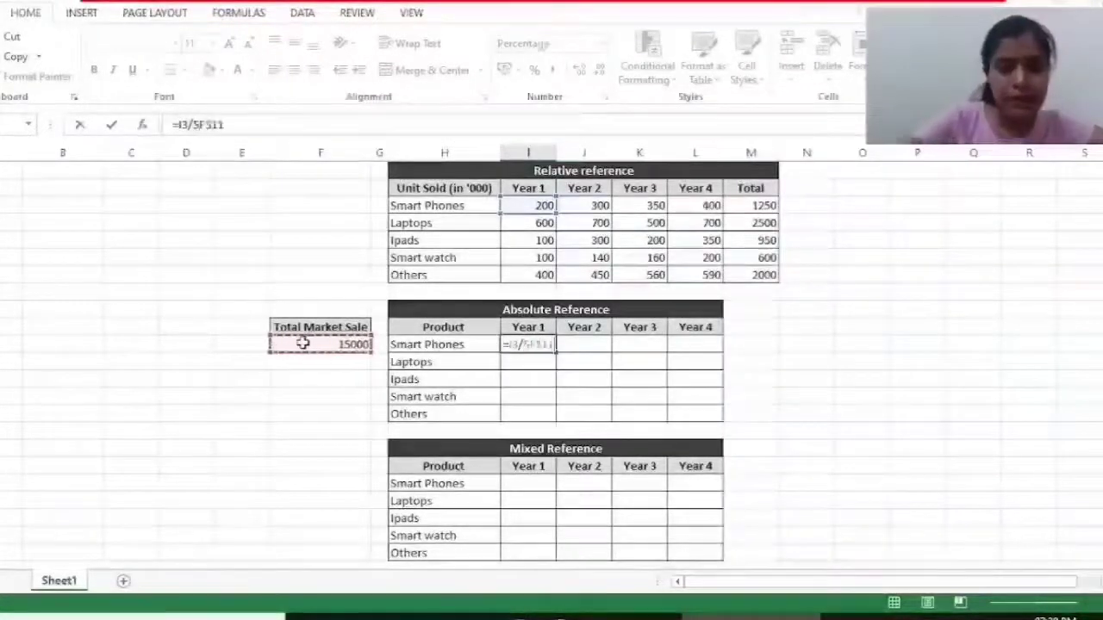
pyautogui.press('Return')
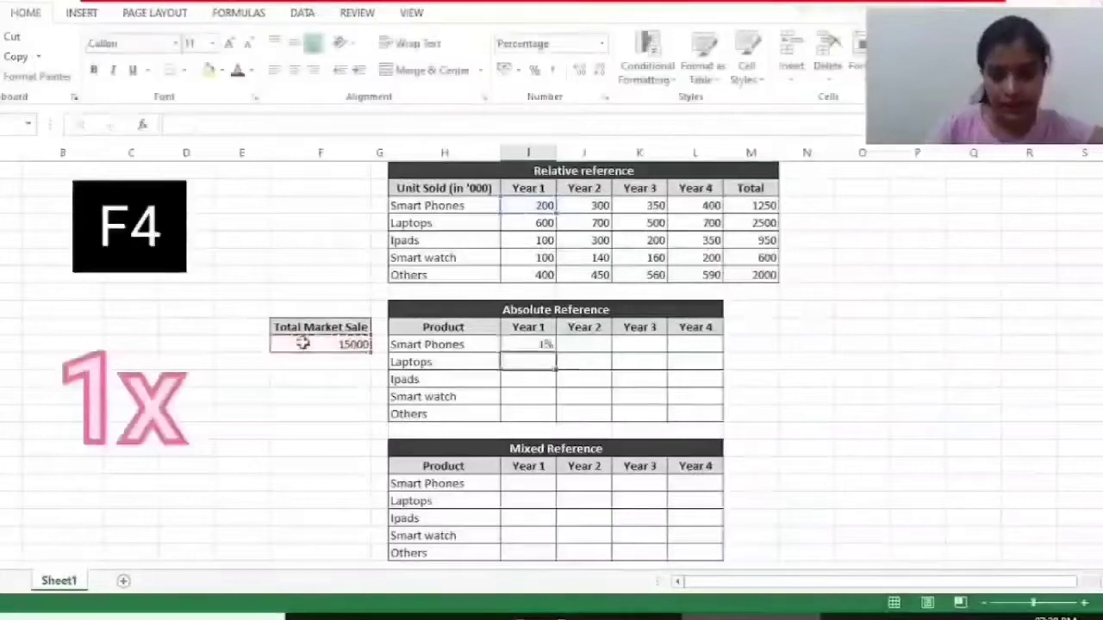
# Cycle the Total Market Sale reference in the Smart Phones Year 1 formula through F$11, $F11 and F11, back to $F$11
pyautogui.press('Up')
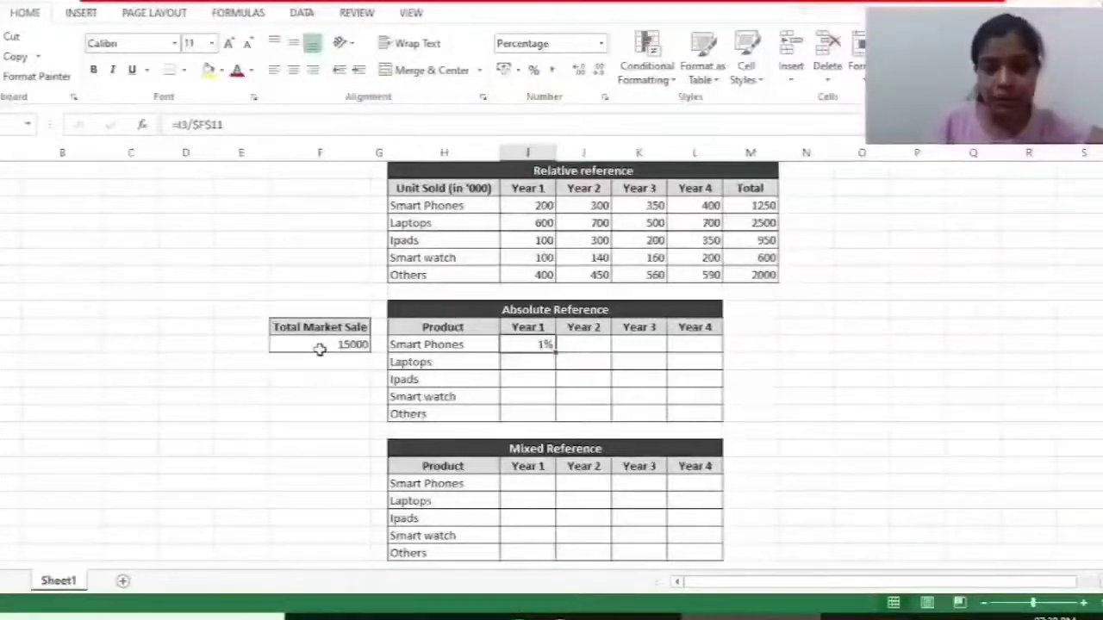
pyautogui.click(268, 127)
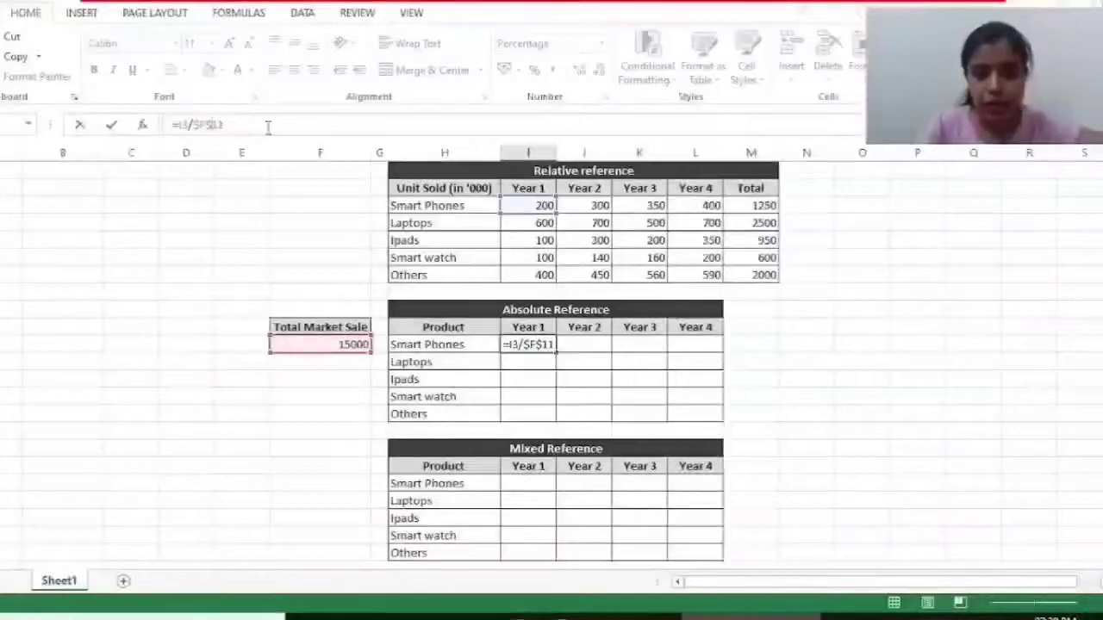
pyautogui.press('F4')
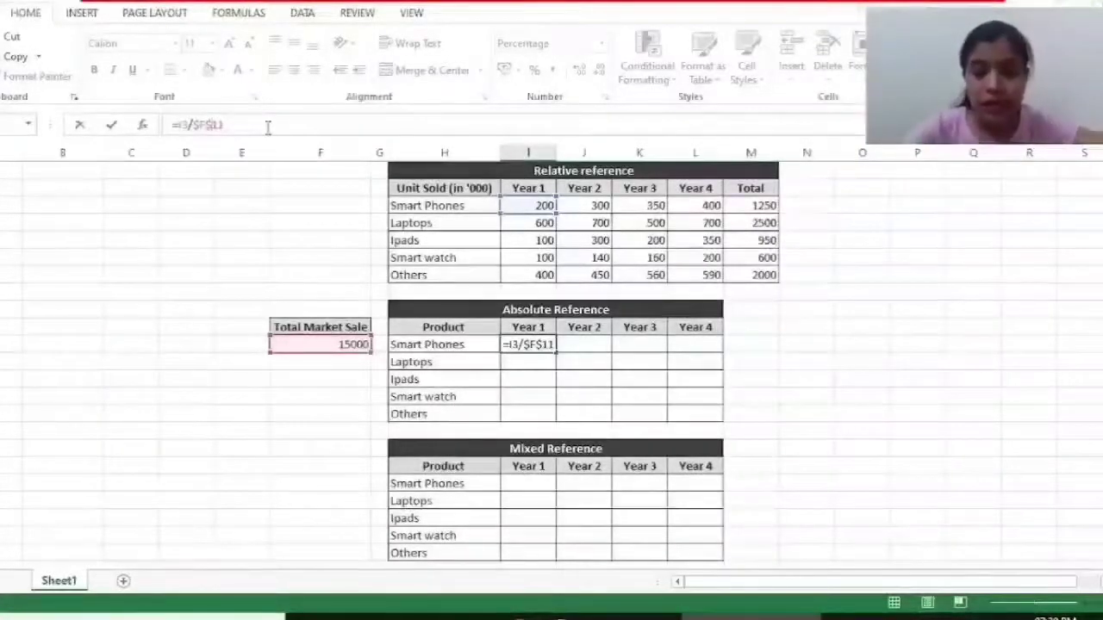
pyautogui.press('F4')
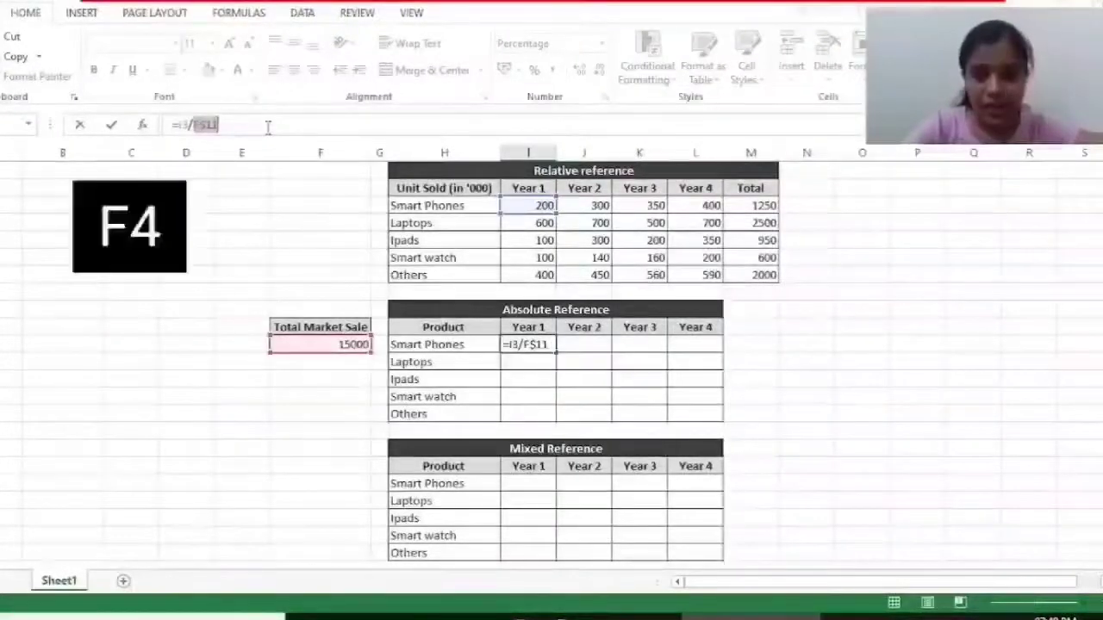
pyautogui.press('F4')
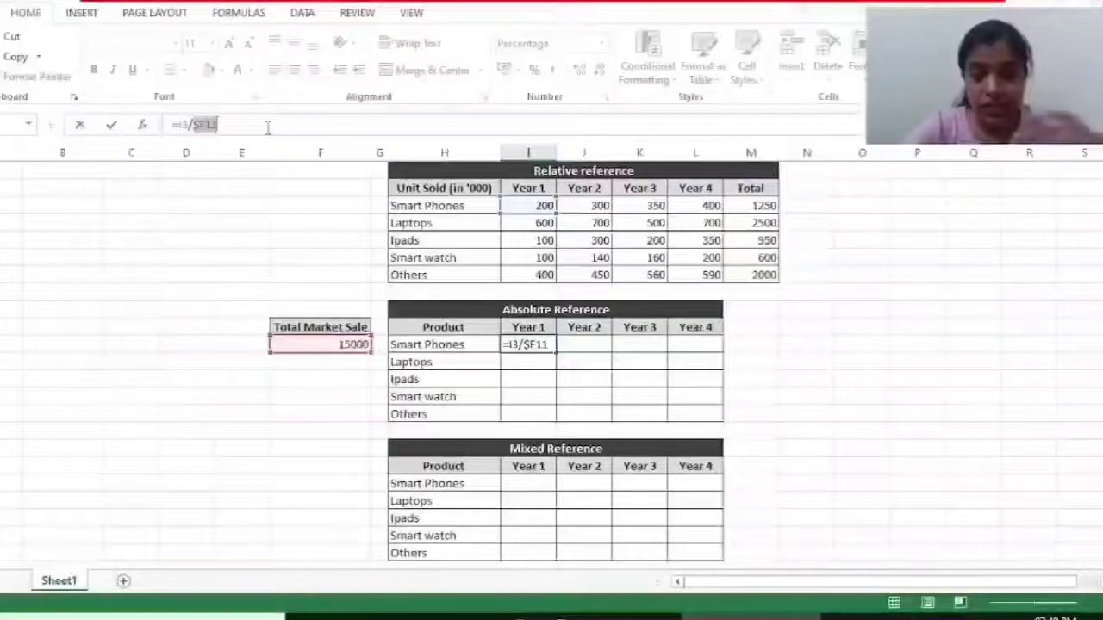
pyautogui.press('F4')
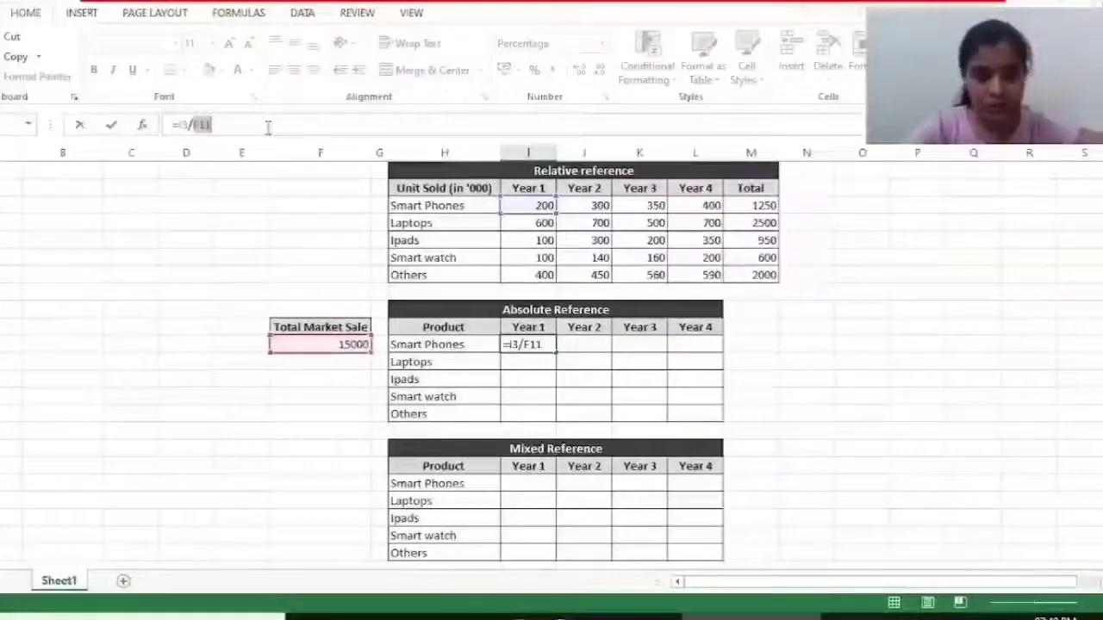
pyautogui.press('F4')
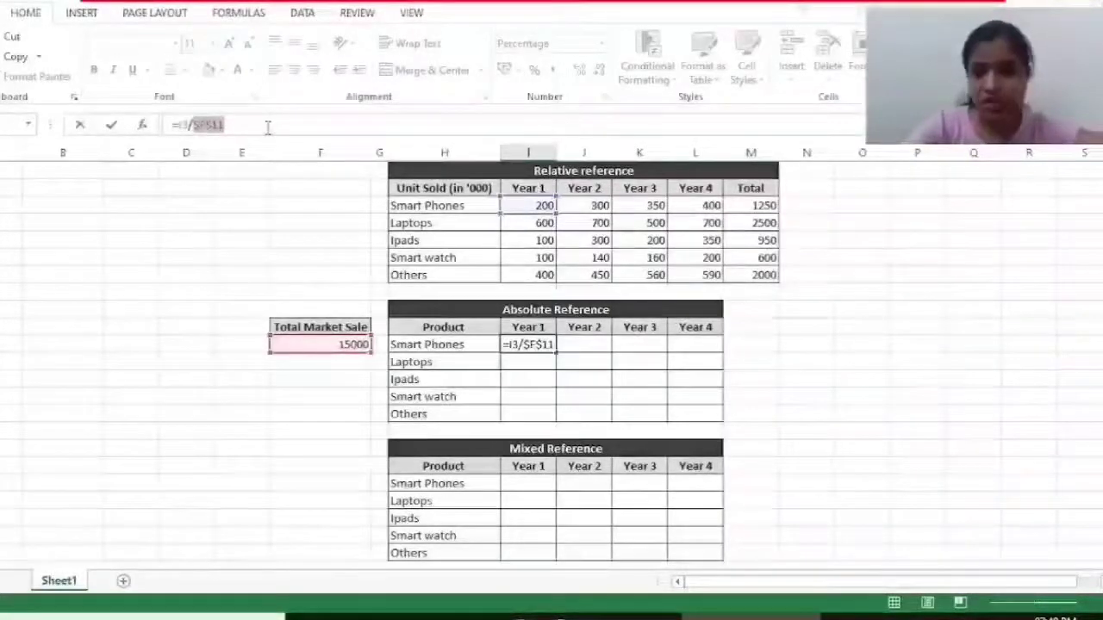
pyautogui.press('Return')
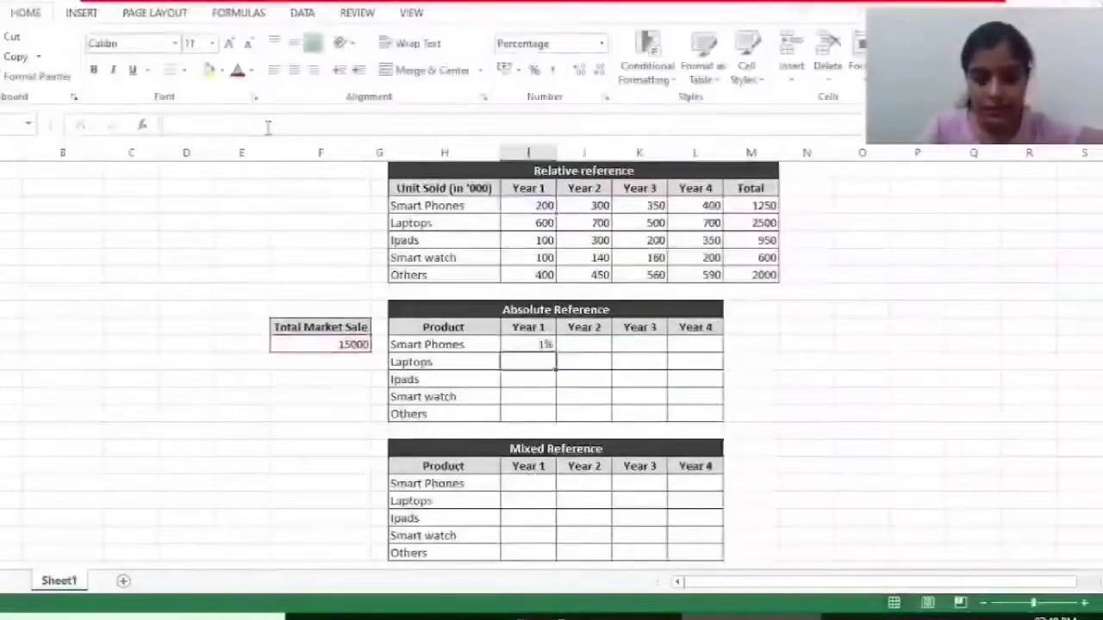
# Examine the dollar signs in the Smart Phones Year 1 formula of the Absolute Reference table
pyautogui.click(530, 345)
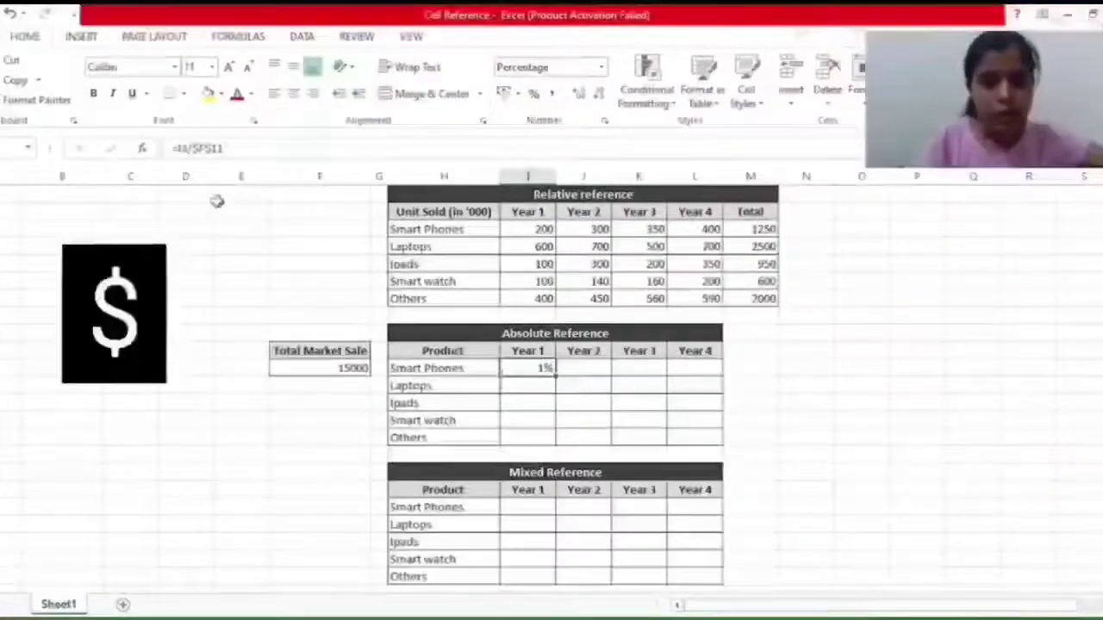
pyautogui.click(198, 149)
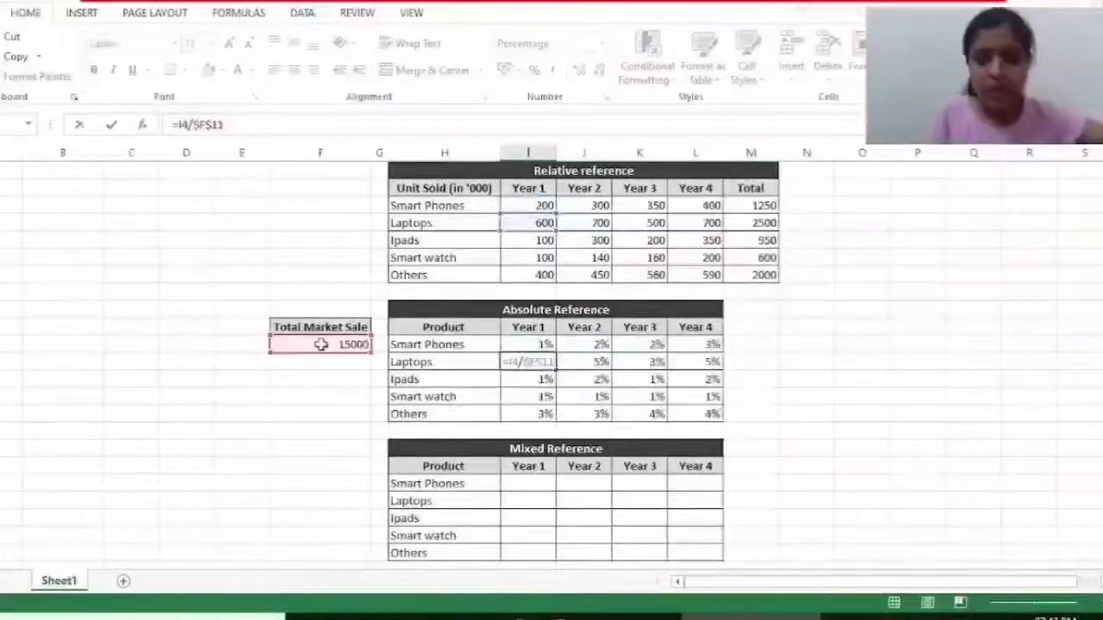
# Enter =I3/$M$3 for Smart Phones Year 1 in the Mixed Reference table, fully locking the Smart Phones Total cell
pyautogui.press('F2')
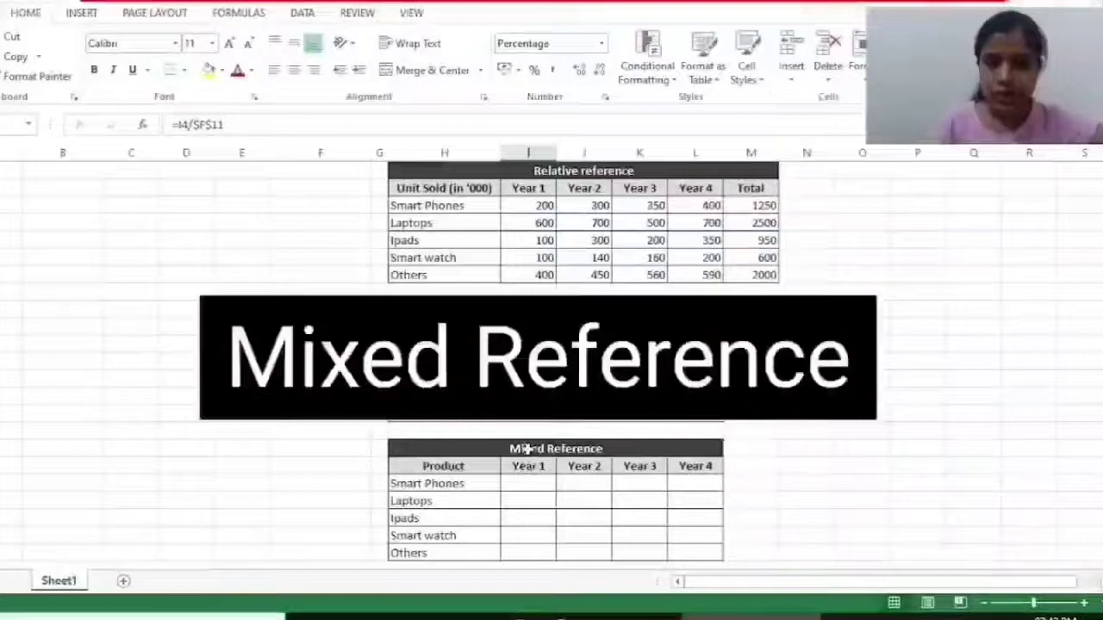
pyautogui.click(528, 448)
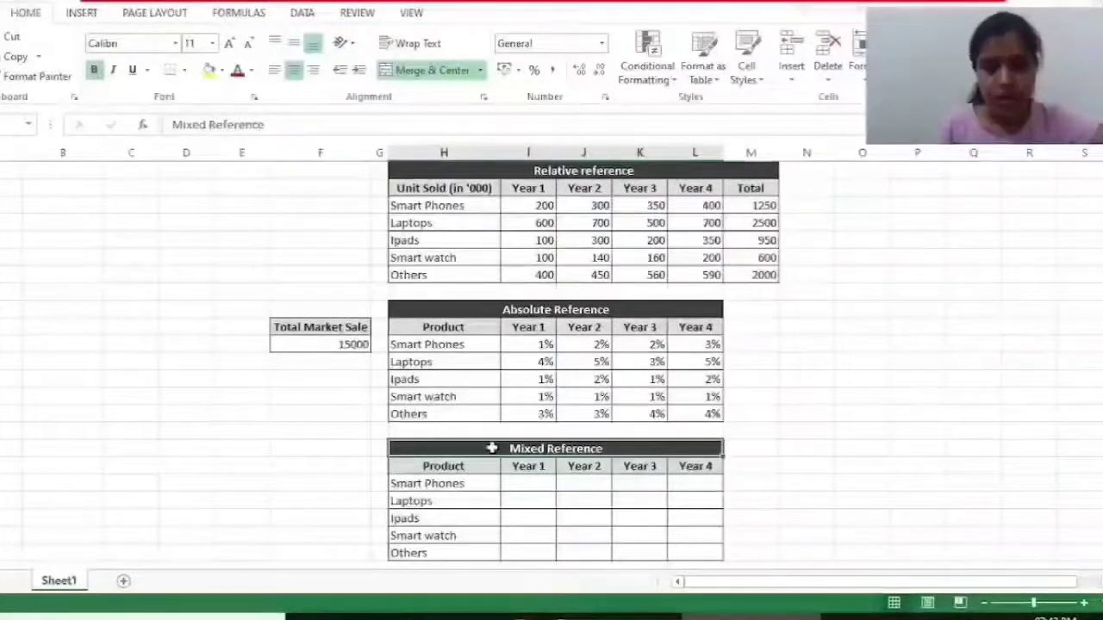
pyautogui.click(528, 485)
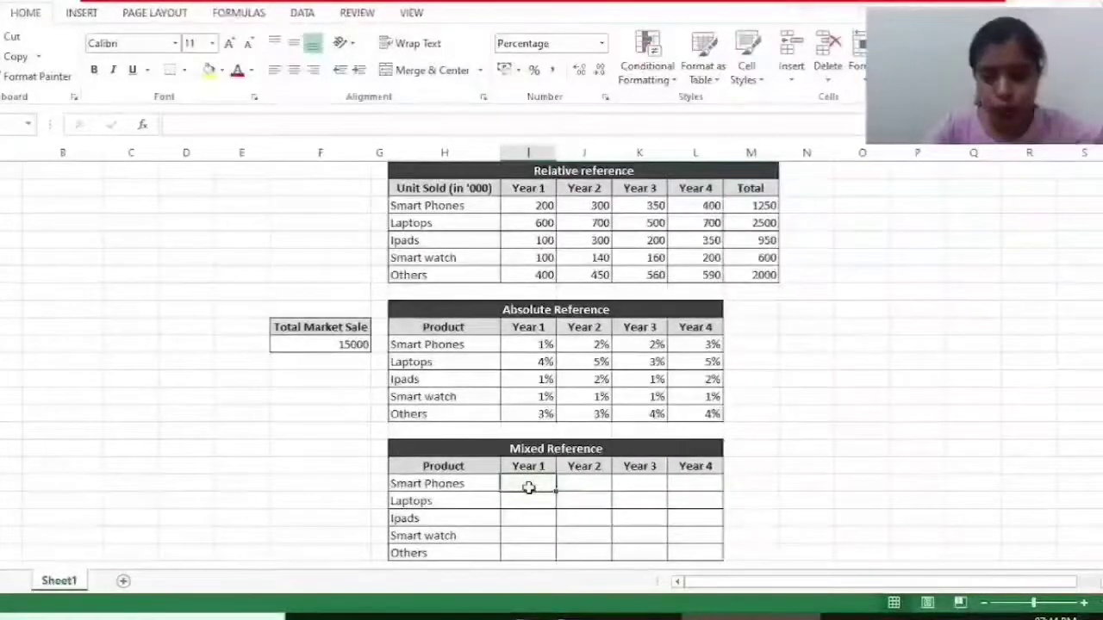
pyautogui.write('=')
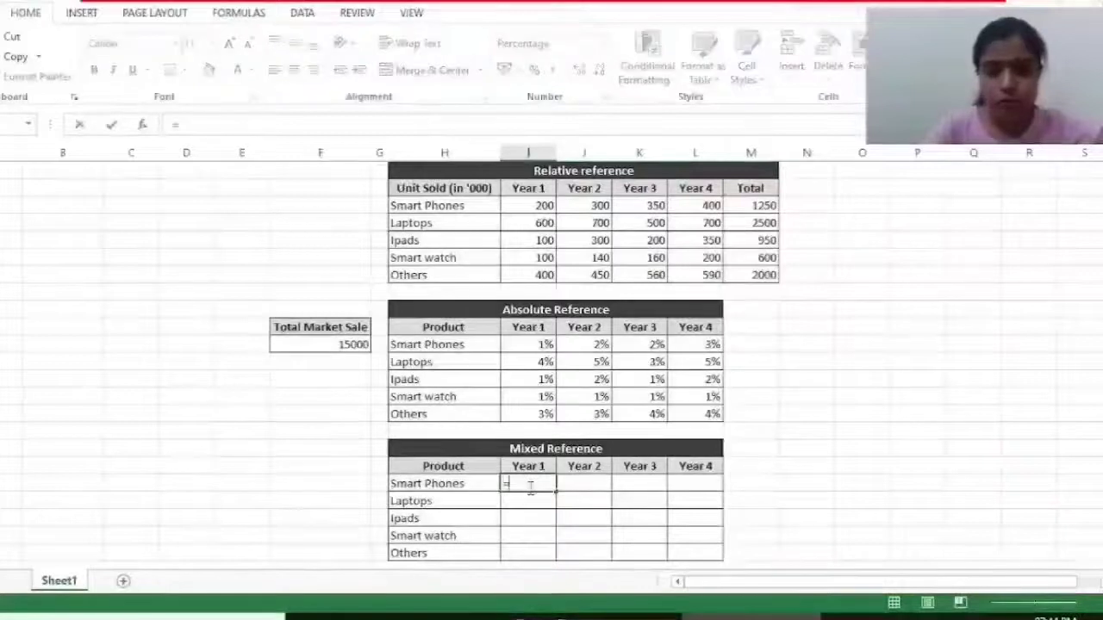
pyautogui.click(535, 205)
pyautogui.write('/')
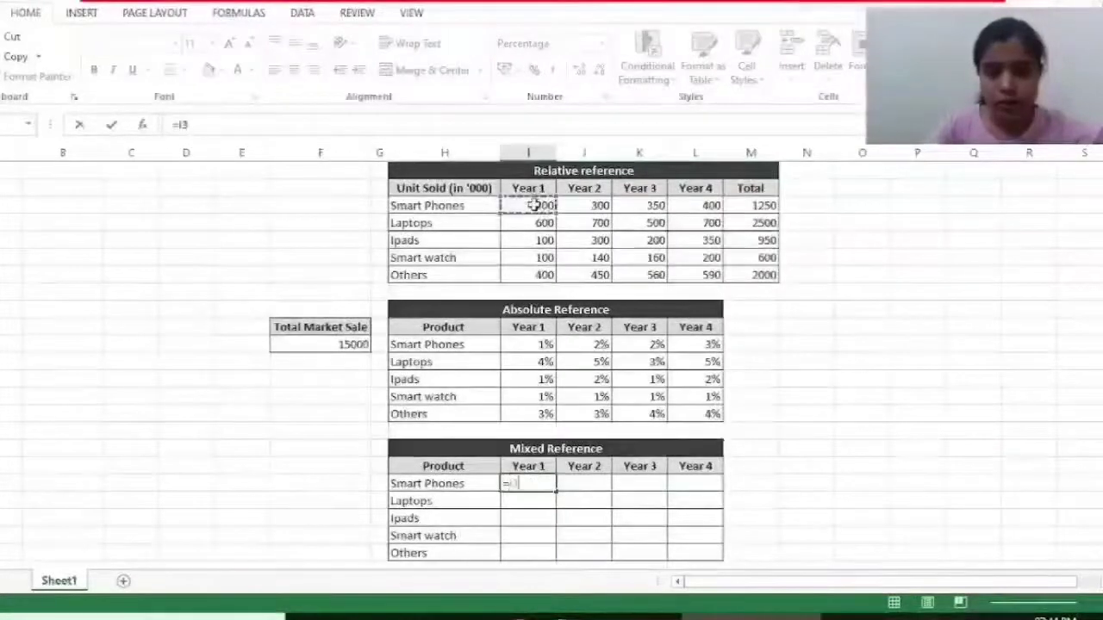
pyautogui.click(739, 206)
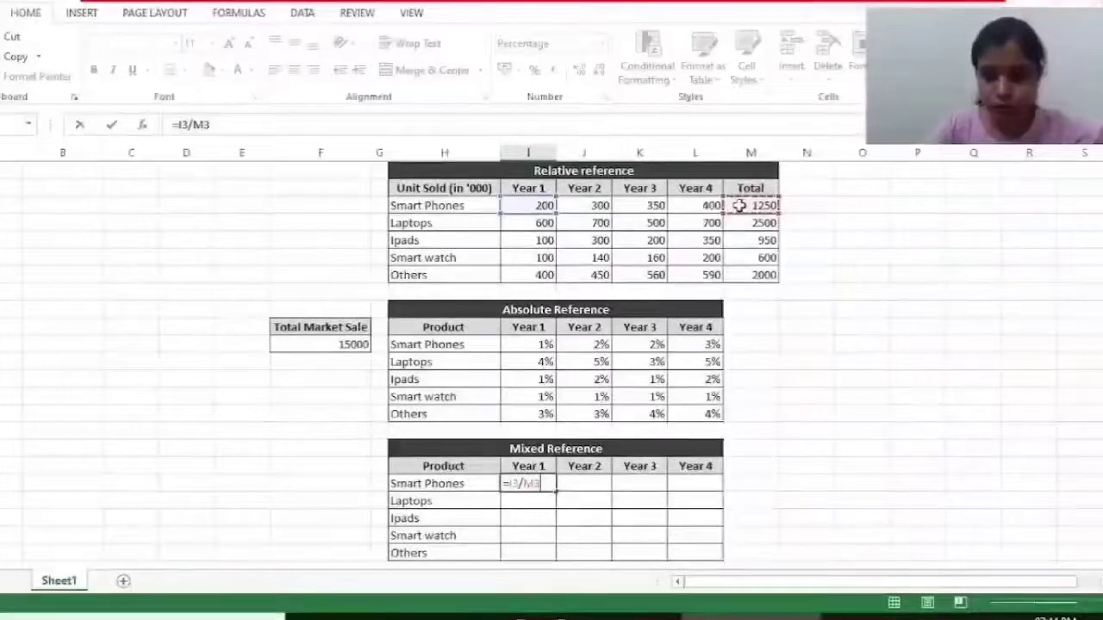
pyautogui.press('F4')
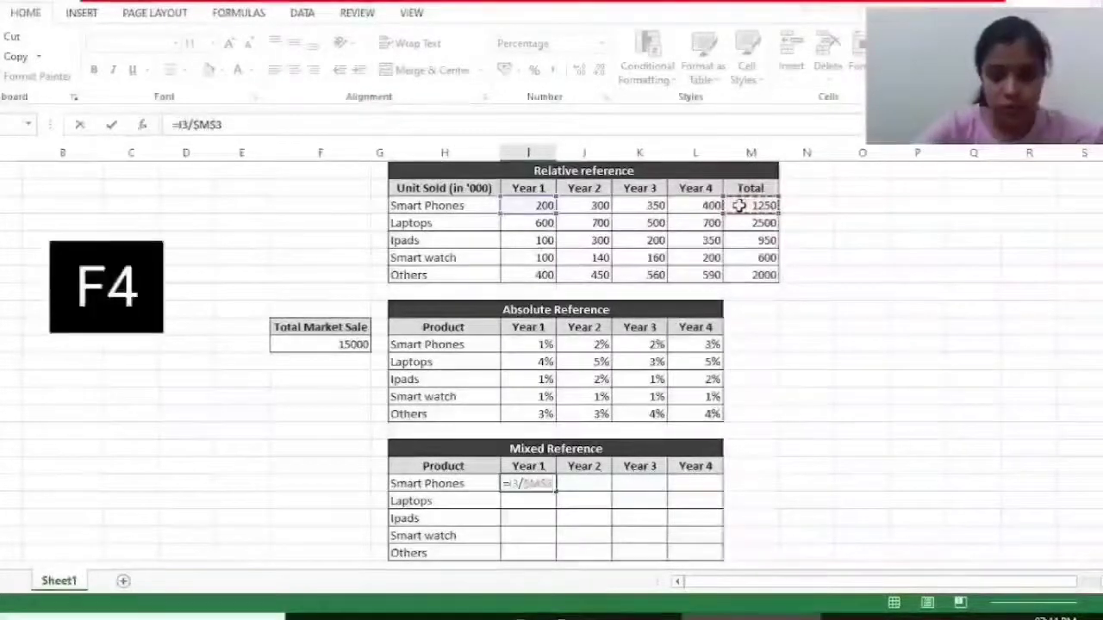
pyautogui.press('Return')
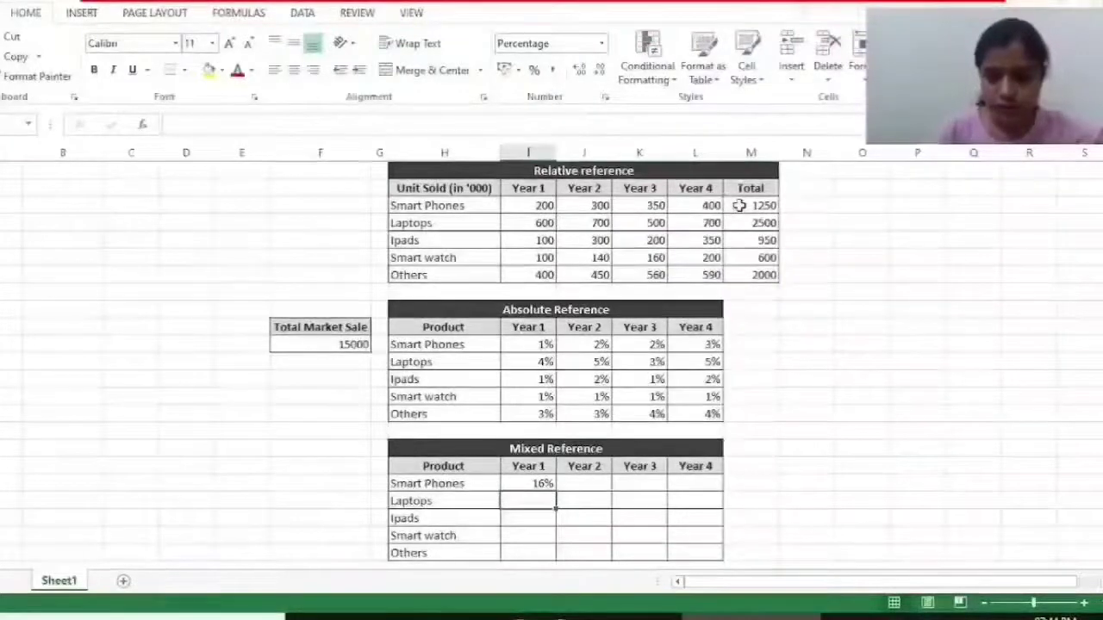
# Copy the Smart Phones Year 1 formula of the Mixed Reference table into Year 2 through Year 4
pyautogui.press('Up')
pyautogui.hotkey('ctrl', 'c')
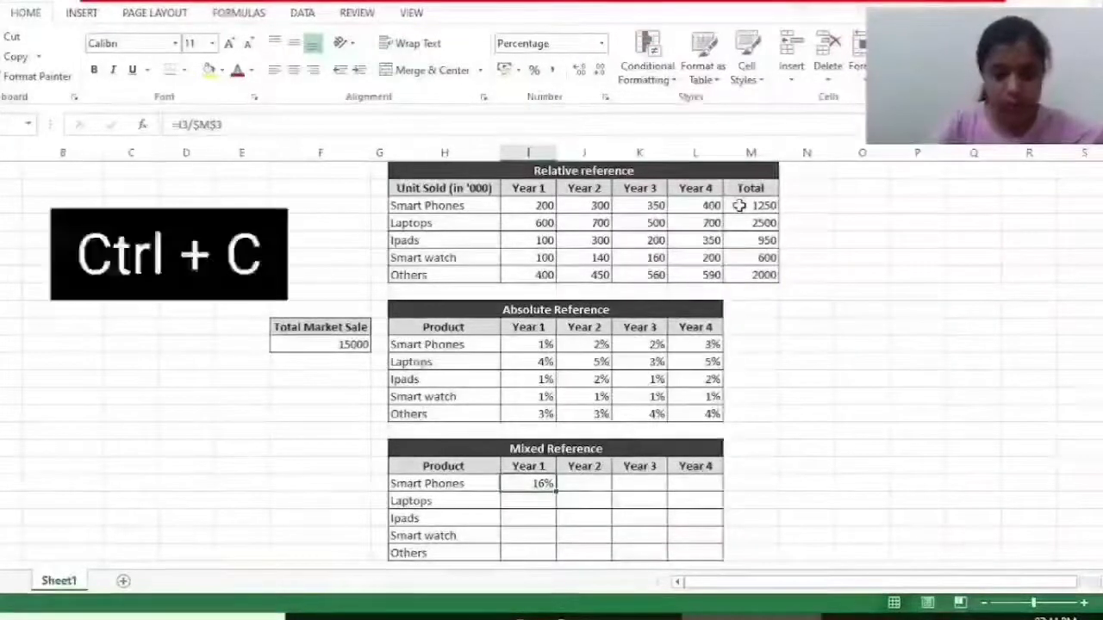
pyautogui.press('Right')
pyautogui.hotkey('shift', 'Right')
pyautogui.hotkey('shift', 'Right')
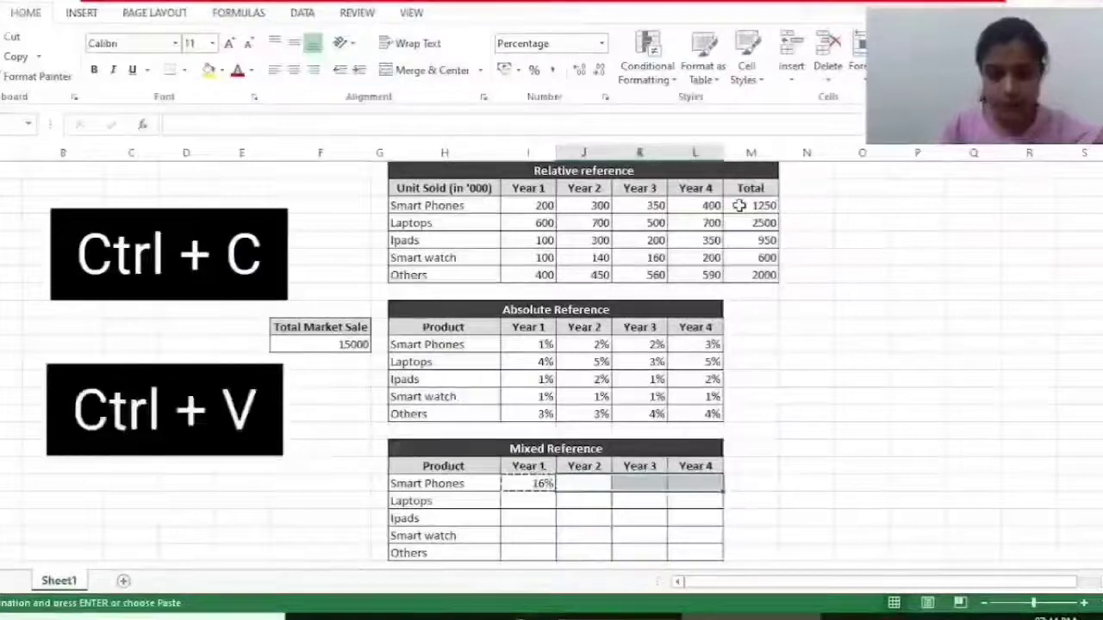
pyautogui.hotkey('ctrl', 'v')
pyautogui.press('Escape')
# Inspect the cell references in the copied Smart Phones formulas of the Mixed Reference table, opening the Year 2 formula
pyautogui.hotkey('shift', 'Left')
pyautogui.hotkey('shift', 'Left')
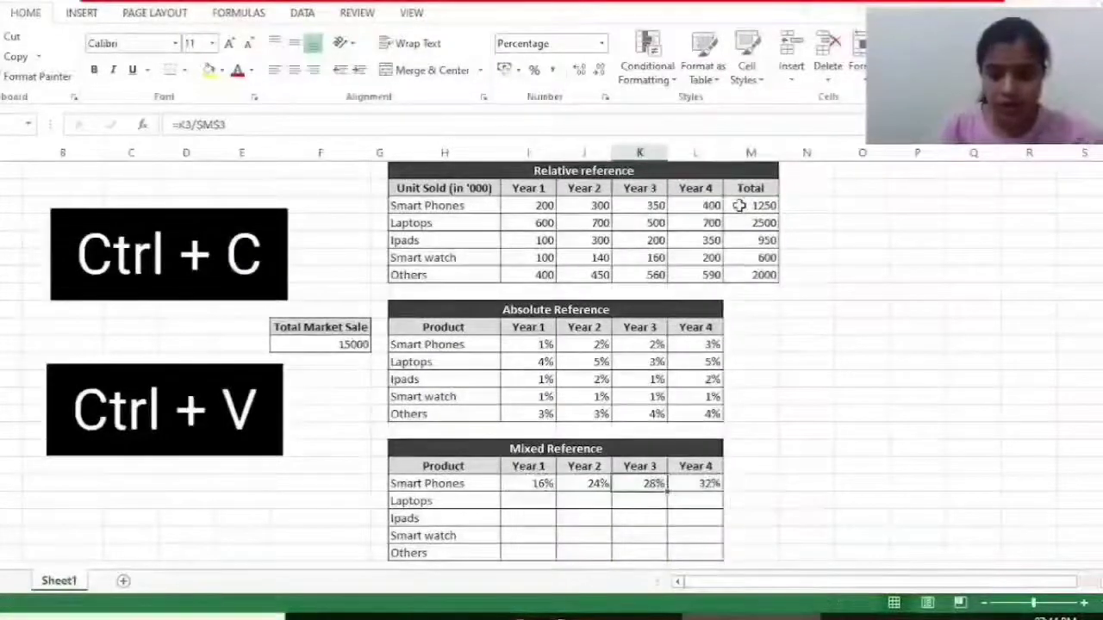
pyautogui.press('Right')
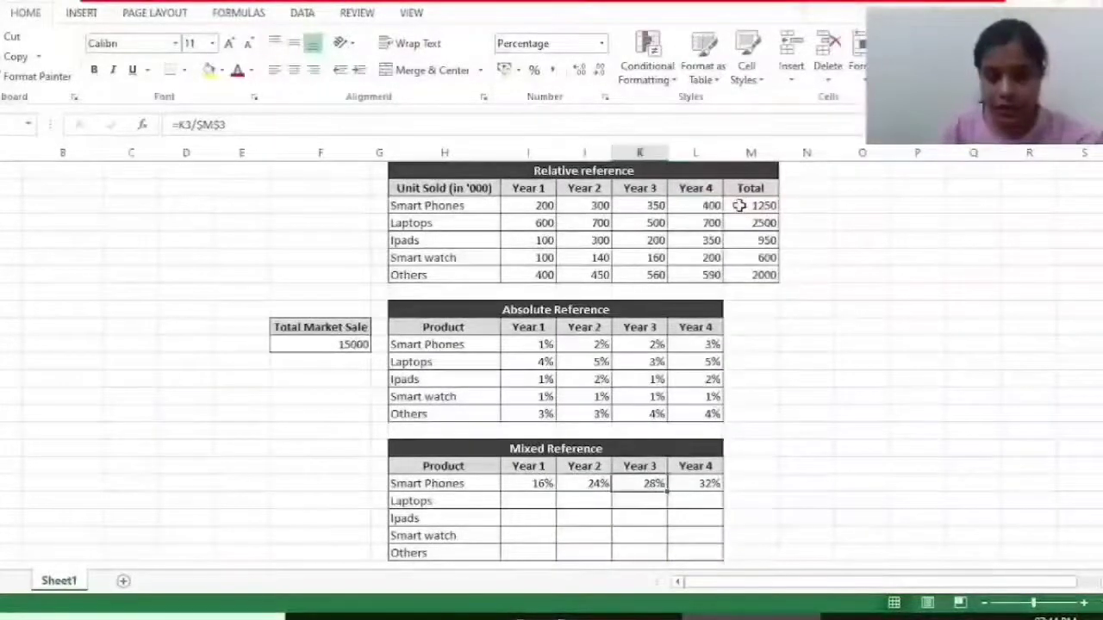
pyautogui.press('Left')
pyautogui.press('F2')
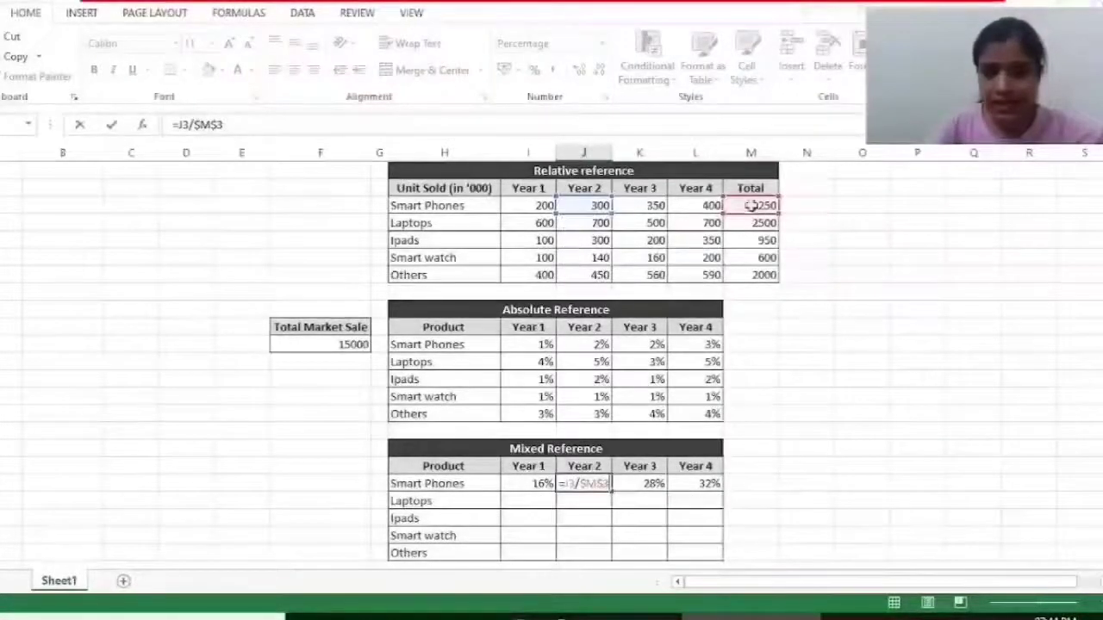
pyautogui.press('Escape')
# Copy the four Smart Phones formulas of the Mixed Reference table into the Laptops row
pyautogui.press('Left')
pyautogui.hotkey('shift', 'Right')
pyautogui.hotkey('shift', 'Right')
pyautogui.hotkey('shift', 'Right')
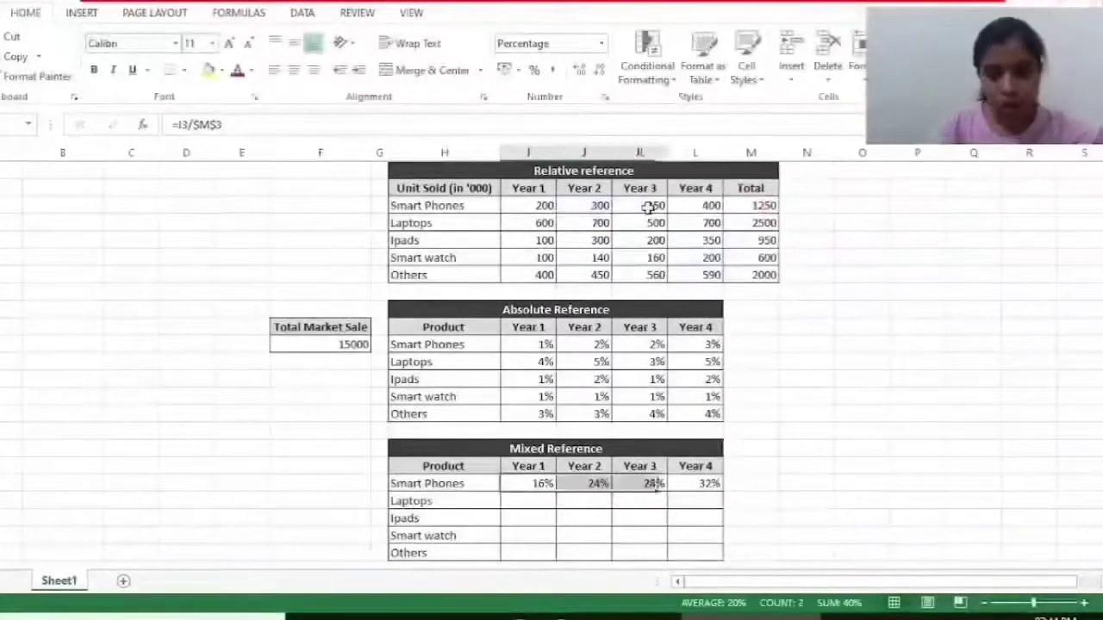
pyautogui.hotkey('ctrl', 'c')
pyautogui.press('Down')
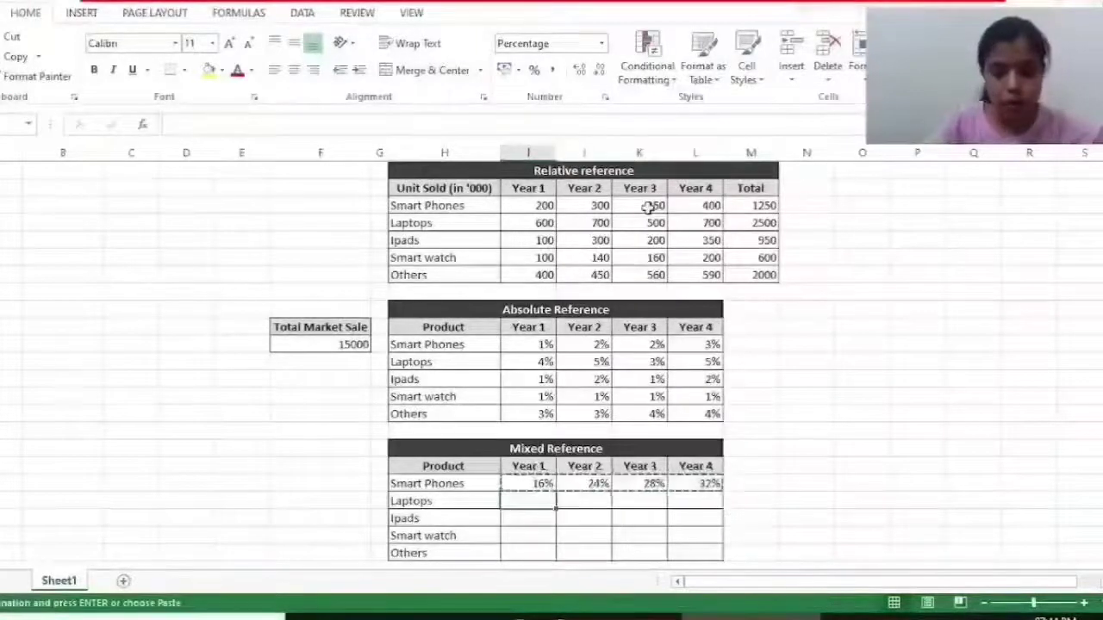
pyautogui.hotkey('ctrl', 'v')
pyautogui.press('Escape')
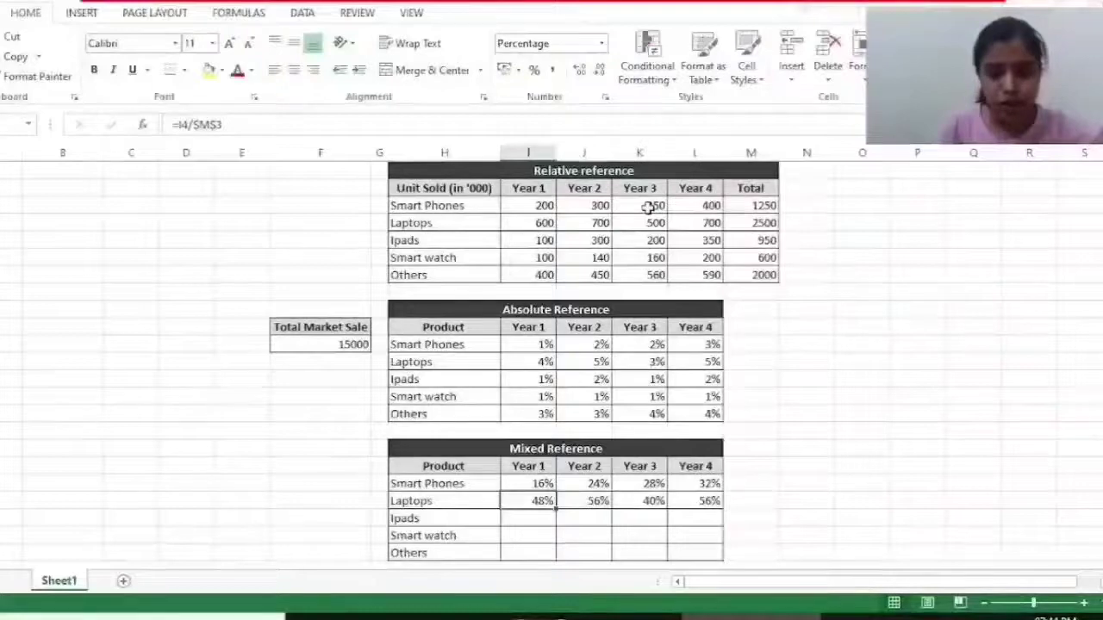
# Inspect the Laptops Year 1 formula in the Mixed Reference table and compare its reference with the Total column cells
pyautogui.press('F2')
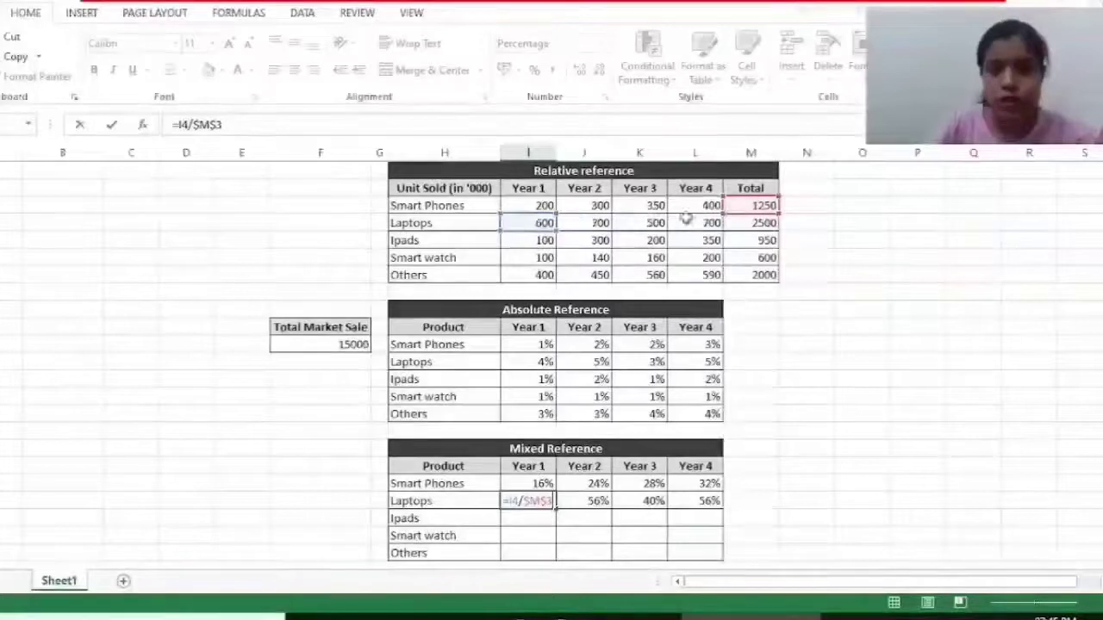
pyautogui.click(737, 223)
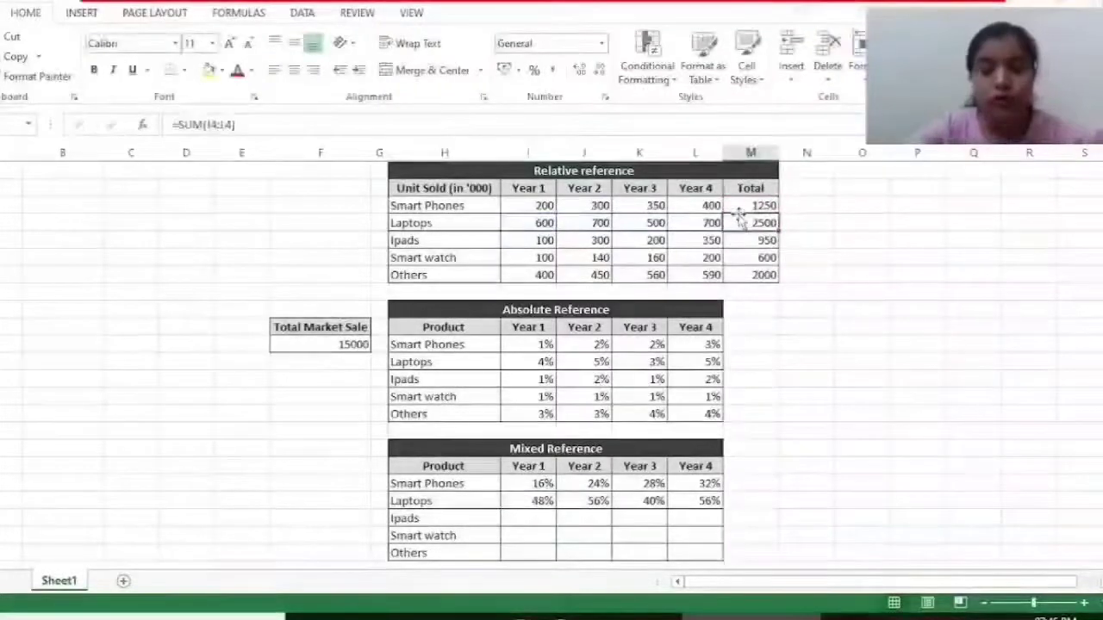
pyautogui.click(745, 204)
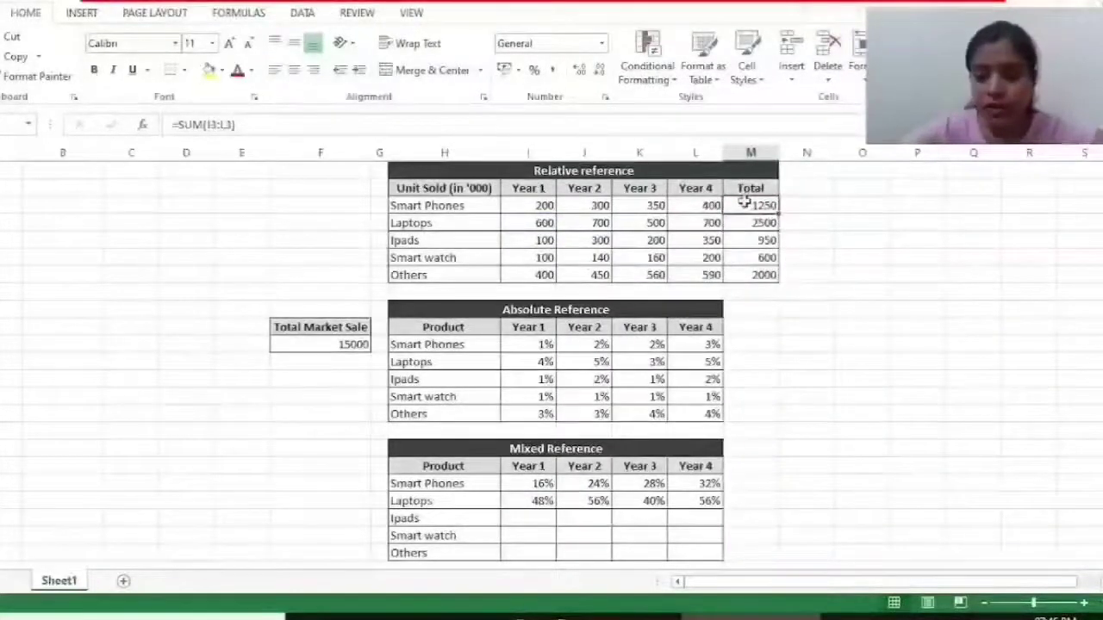
pyautogui.hotkey('shift', 'Down')
pyautogui.hotkey('shift', 'Down')
pyautogui.hotkey('shift', 'Down')
pyautogui.hotkey('shift', 'Down')
pyautogui.click(745, 203)
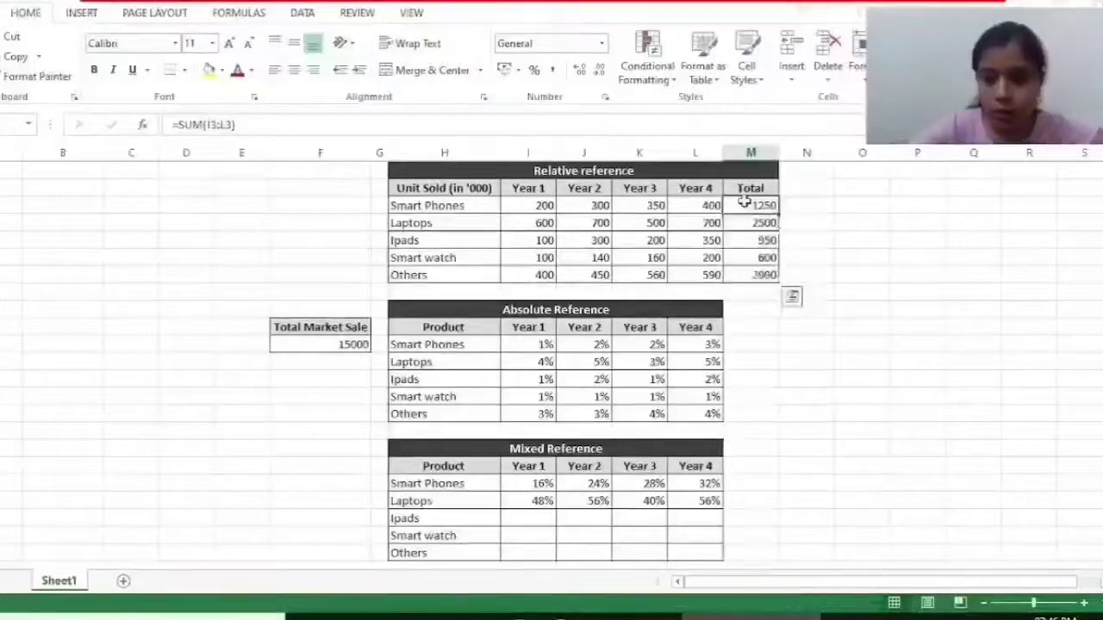
pyautogui.press('Down')
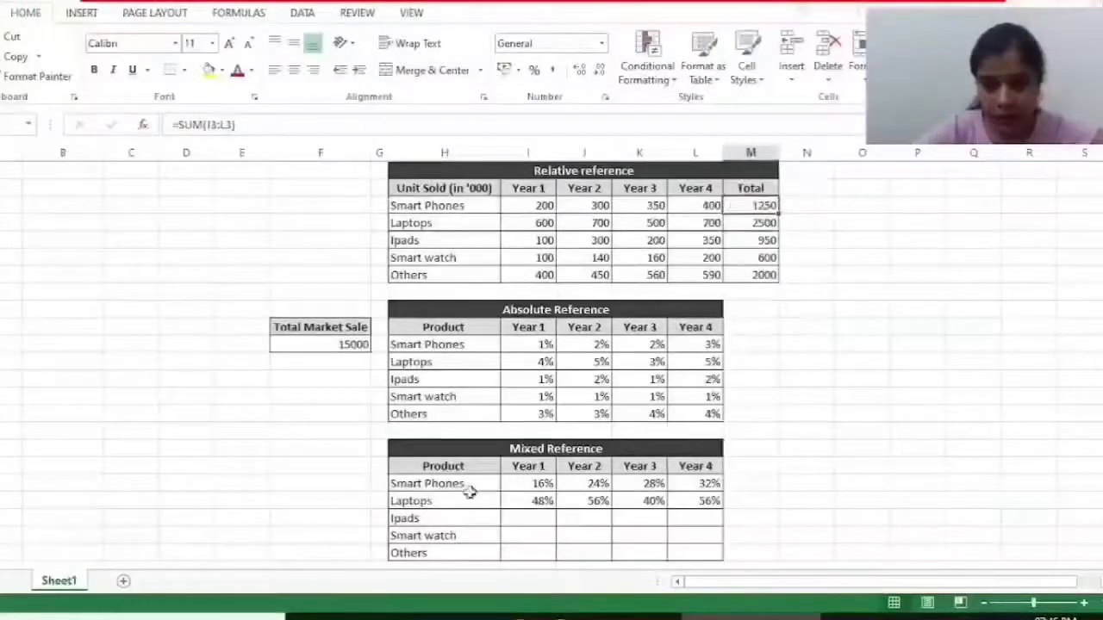
# Replace the Smart Phones Year 1 formula in the Mixed Reference table with =I3/$M3, locking only the Total column
pyautogui.click(526, 484)
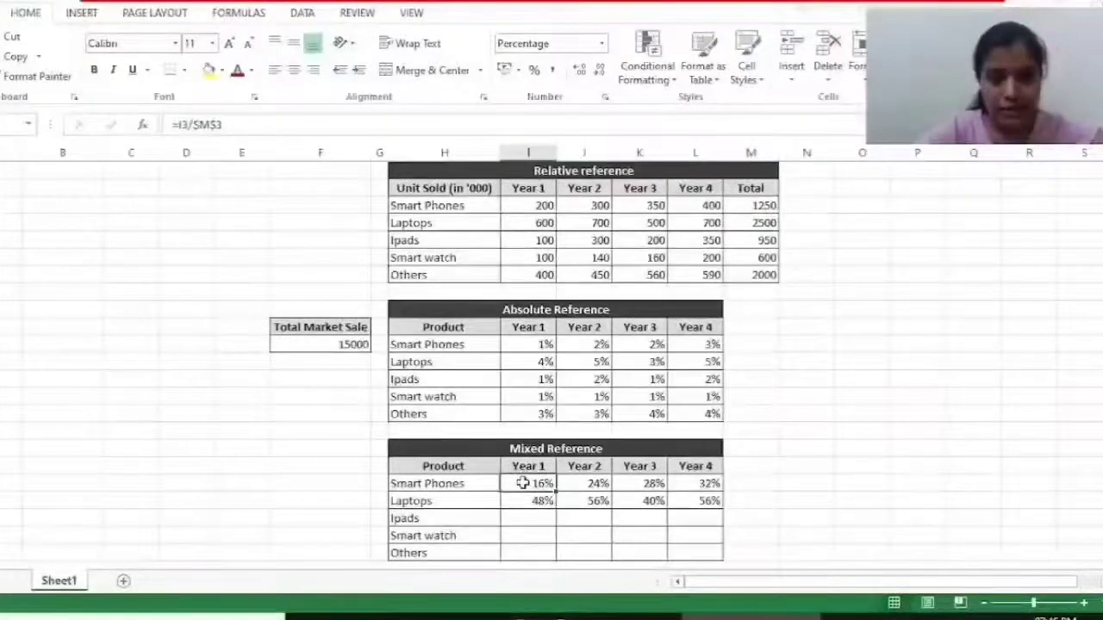
pyautogui.doubleClick(523, 483)
pyautogui.press('BackSpace')
pyautogui.press('BackSpace')
pyautogui.press('BackSpace')
pyautogui.press('BackSpace')
pyautogui.press('BackSpace')
pyautogui.press('BackSpace')
pyautogui.press('BackSpace')
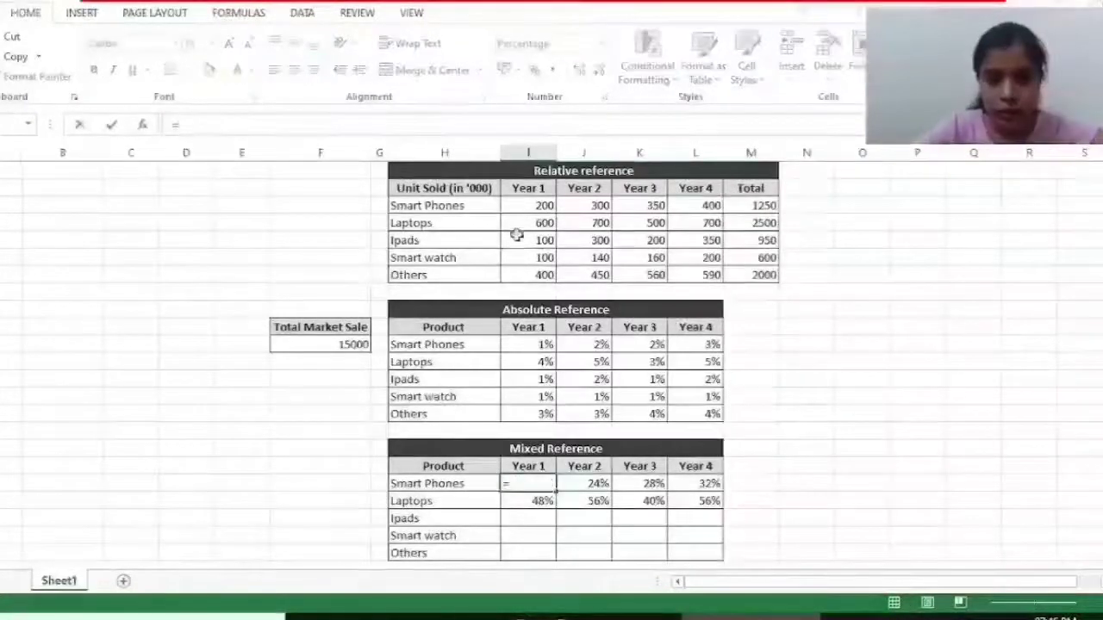
pyautogui.click(524, 203)
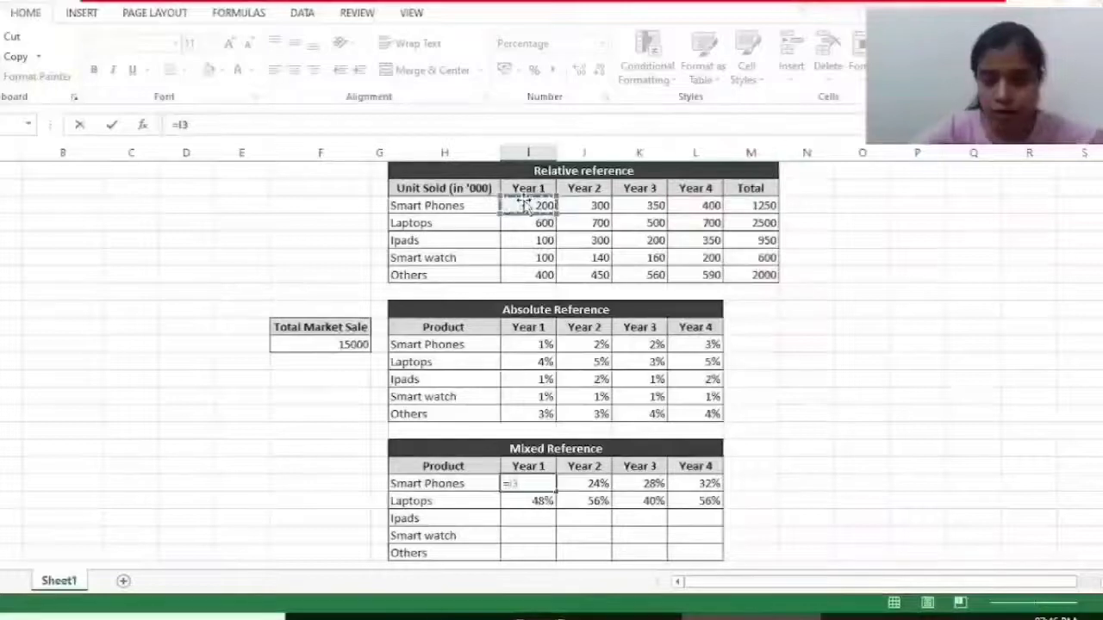
pyautogui.write('/')
pyautogui.click(745, 205)
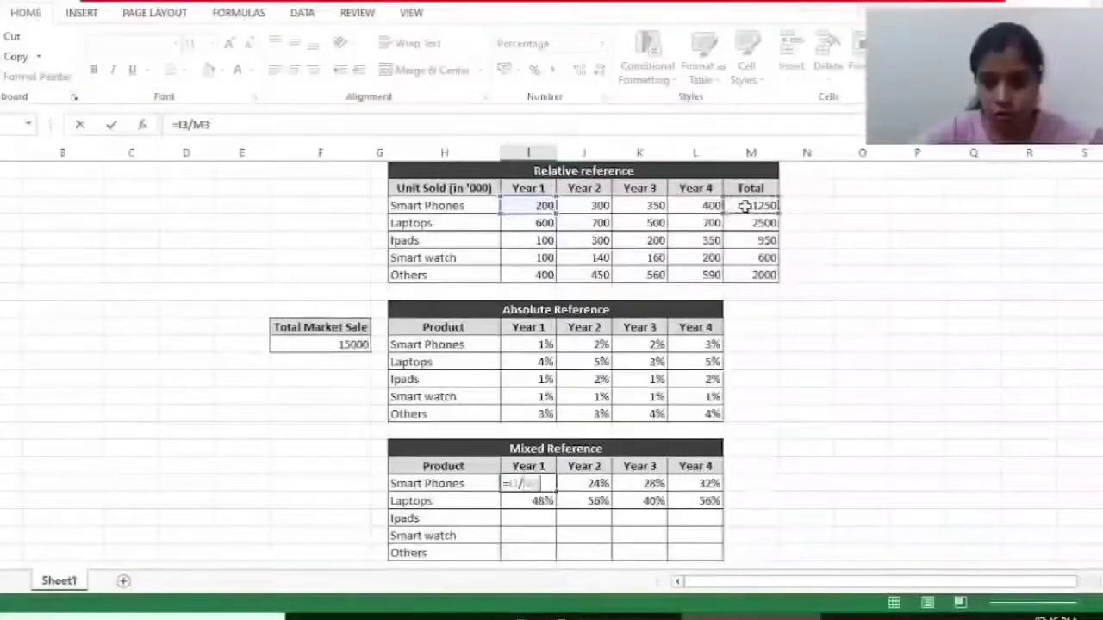
pyautogui.press('F4')
pyautogui.press('F4')
pyautogui.press('F4')
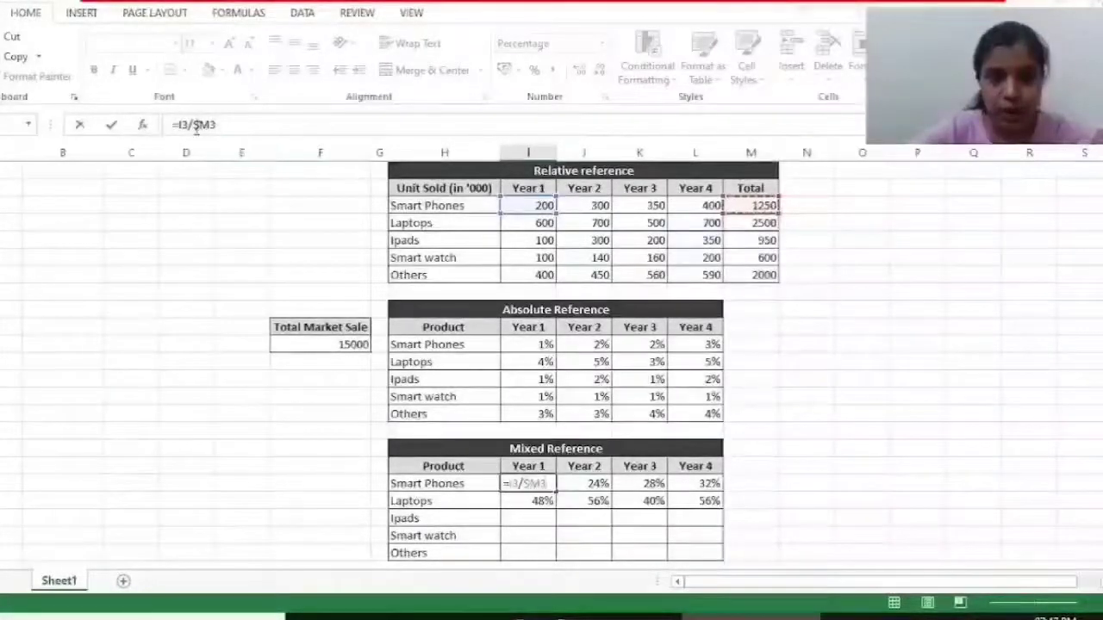
pyautogui.moveTo(193, 125); pyautogui.dragTo(220, 127)
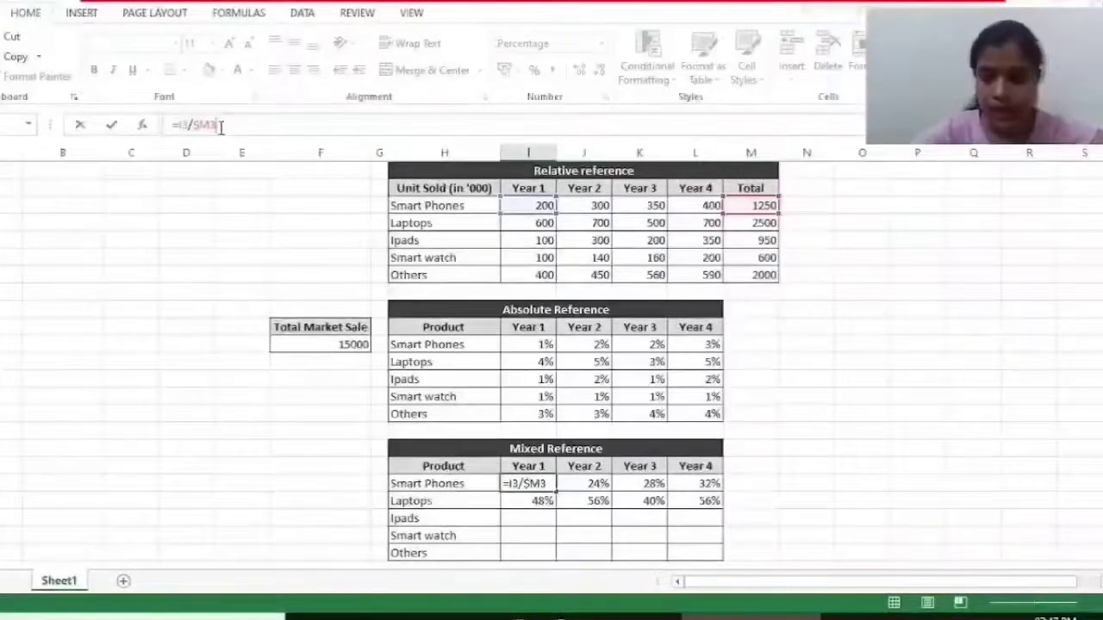
pyautogui.press('Return')
# Copy the column-locked Smart Phones Year 1 formula over Year 2 through Year 4 in the Mixed Reference table
pyautogui.press('Up')
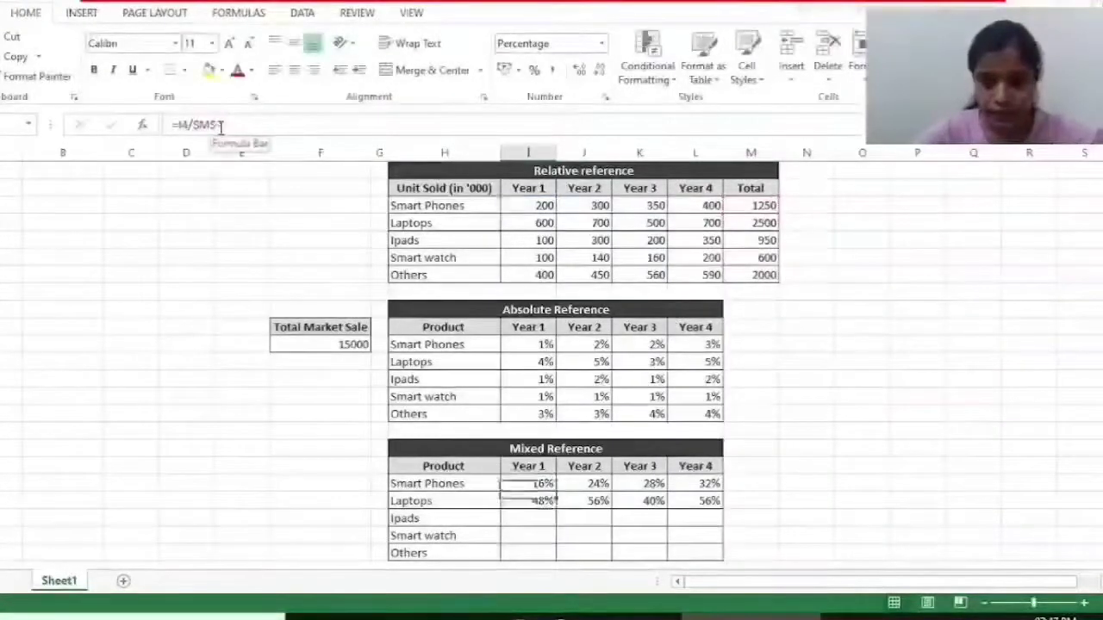
pyautogui.hotkey('ctrl', 'c')
pyautogui.press('Right')
pyautogui.hotkey('shift', 'Right')
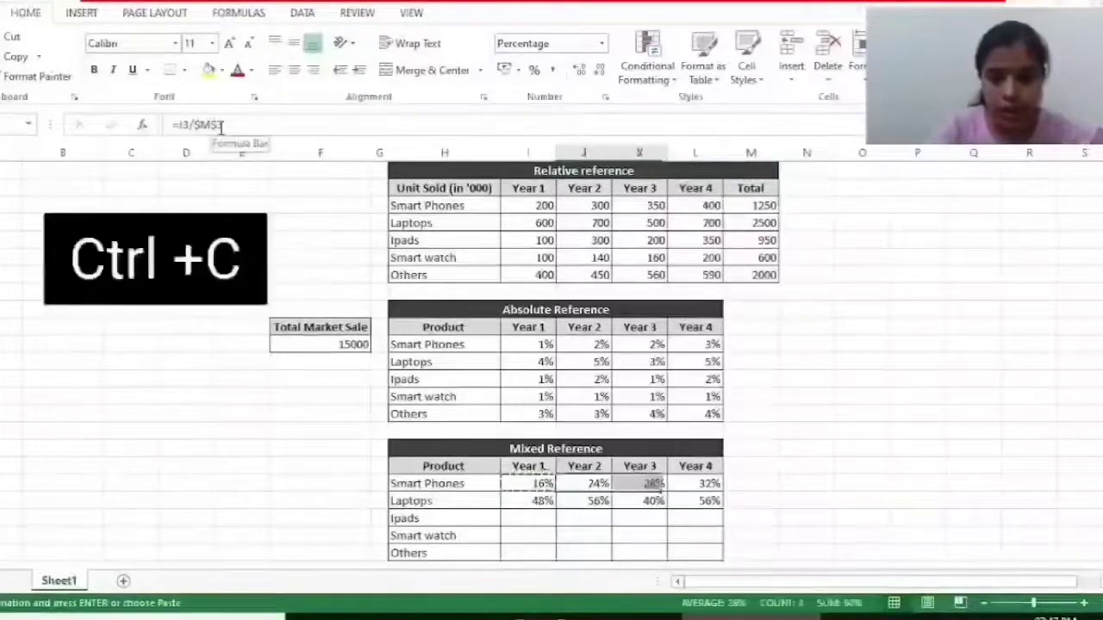
pyautogui.hotkey('shift', 'Right')
pyautogui.hotkey('ctrl', 'v')
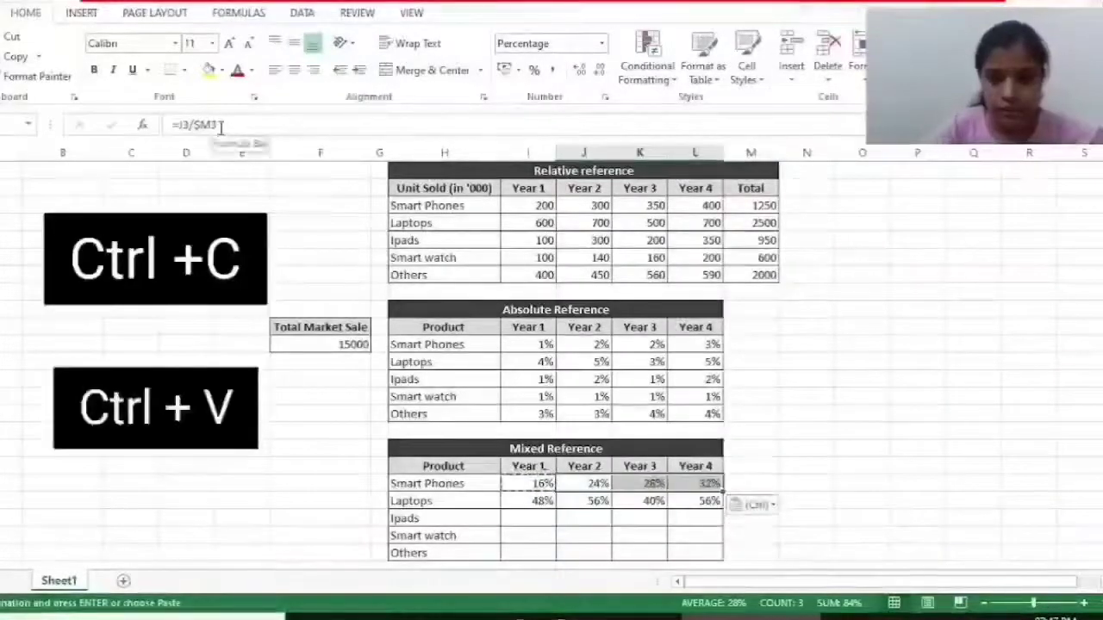
# Paste the copied formula over Year 1 to Year 4 for Laptops through Others in the Mixed Reference table
pyautogui.press('Down')
pyautogui.press('Left')
pyautogui.hotkey('shift', 'Right')
pyautogui.hotkey('shift', 'Right')
pyautogui.hotkey('shift', 'Right')
pyautogui.hotkey('shift', 'Down')
pyautogui.hotkey('shift', 'Down')
pyautogui.hotkey('shift', 'Down')
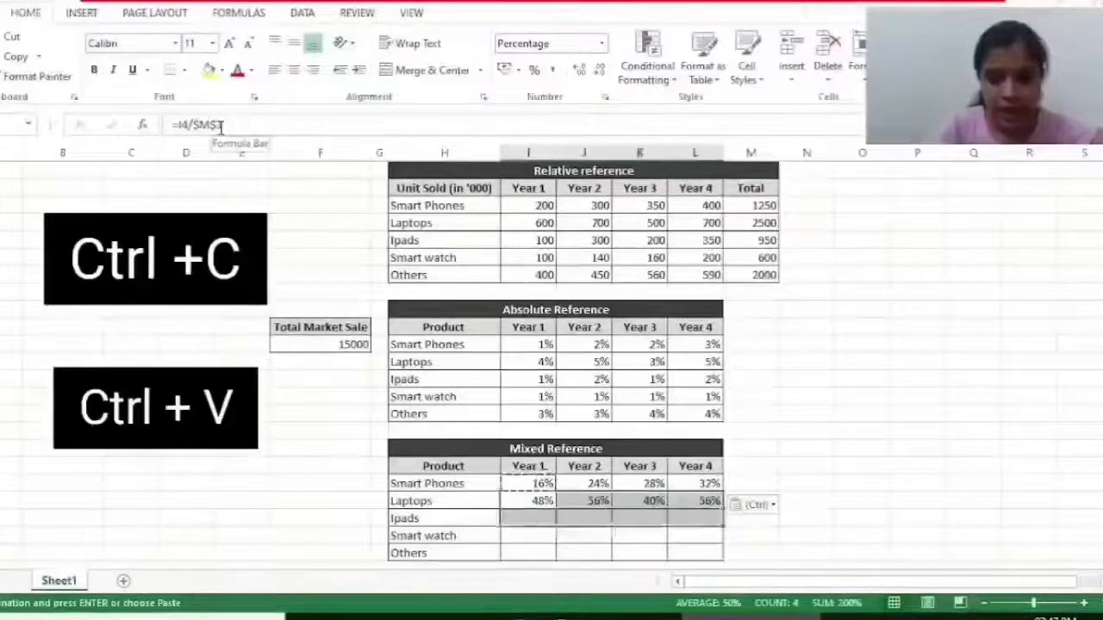
pyautogui.hotkey('ctrl', 'v')
pyautogui.press('Escape')
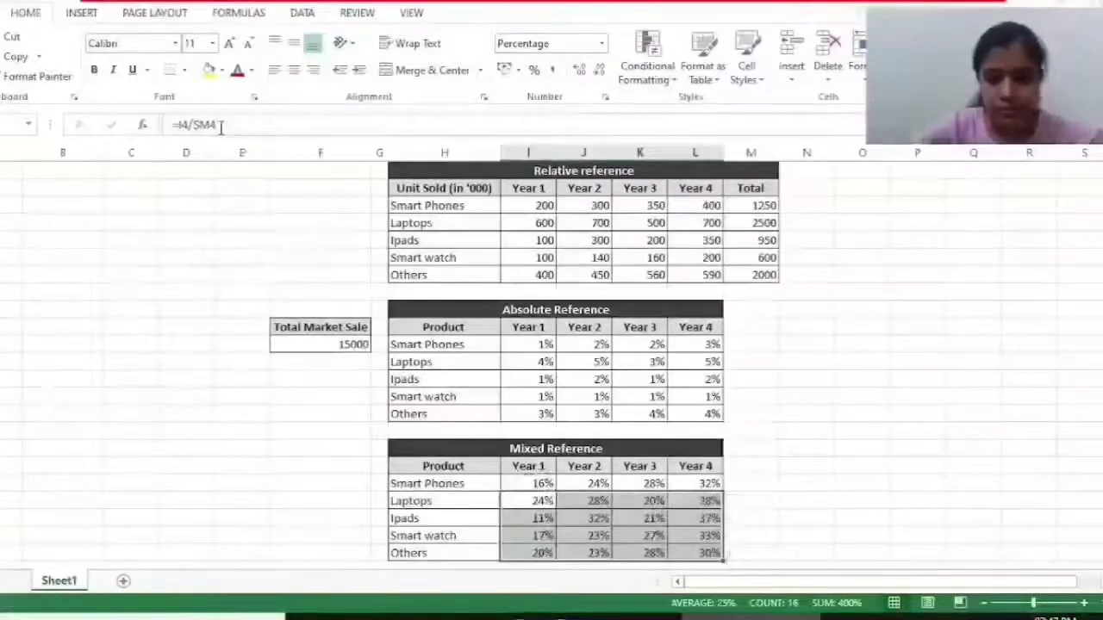
# Inspect the references in the Laptops Year 1 and Smart Phones Year 2 formulas of the Mixed Reference table
pyautogui.click(515, 496)
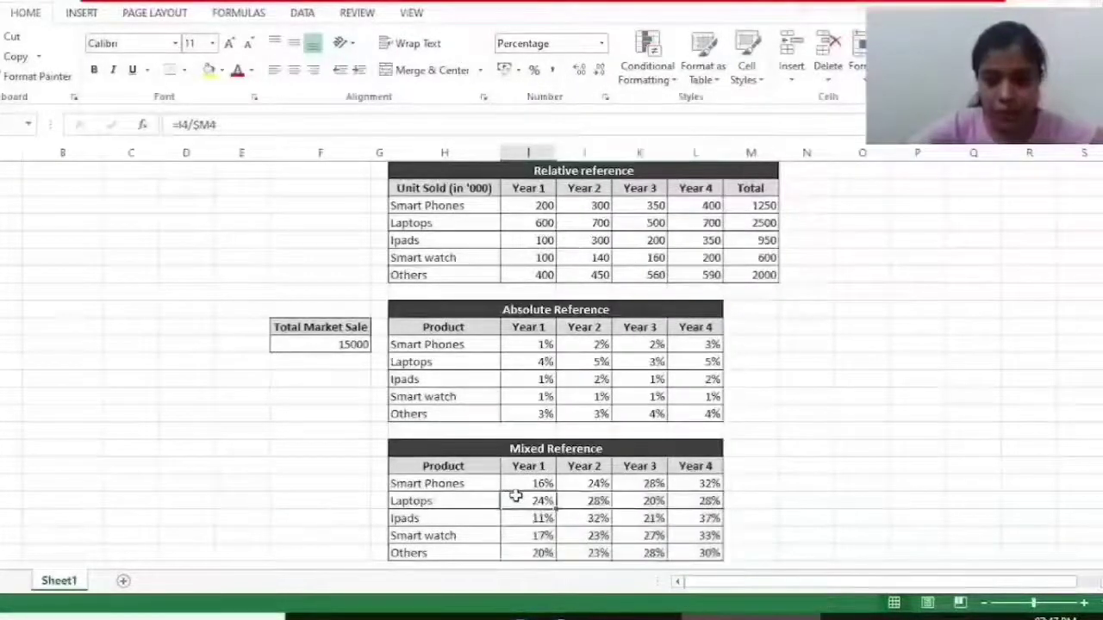
pyautogui.press('F2')
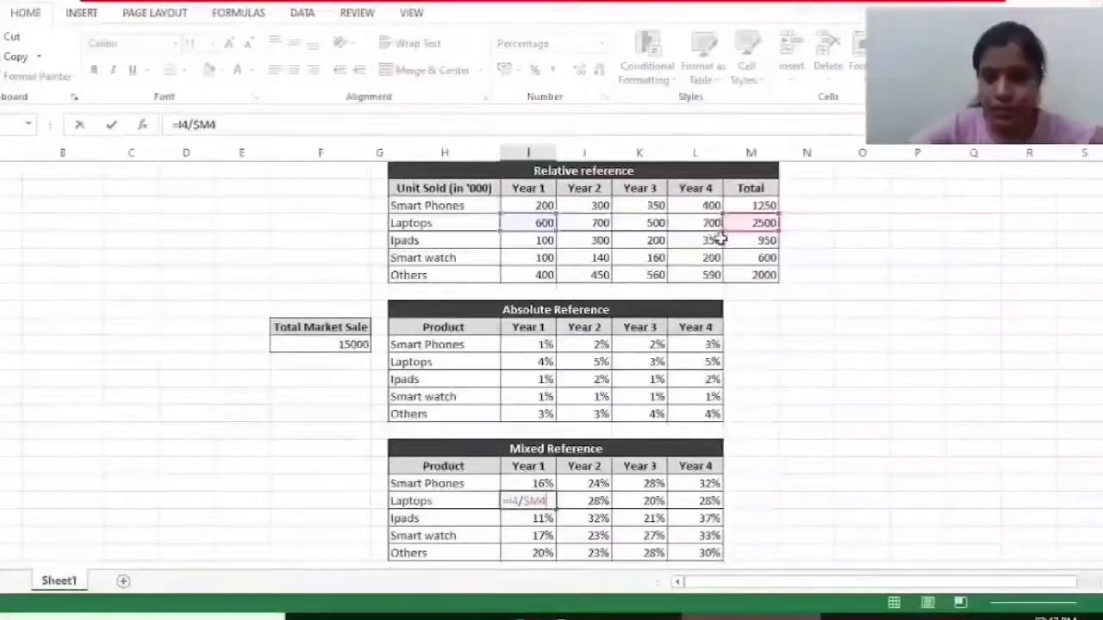
pyautogui.click(561, 485)
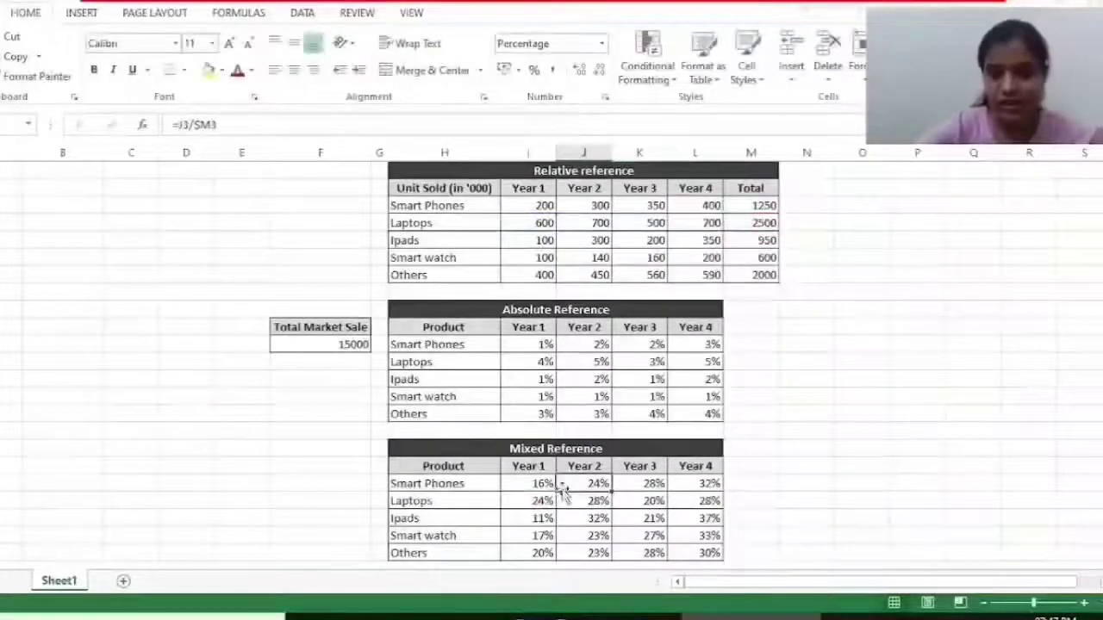